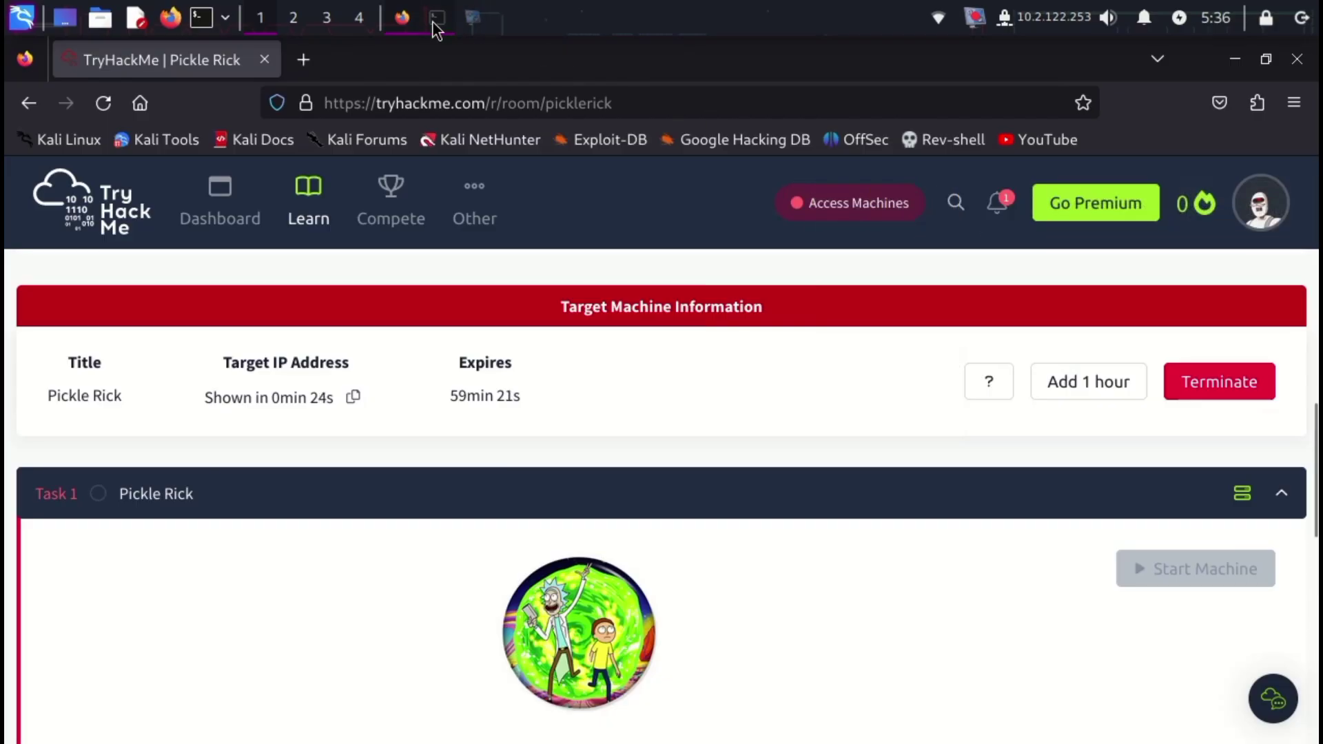
Step: Switch to the terminal, enlarge its text by two zoom levels and clear the screen
left_click(435, 21)
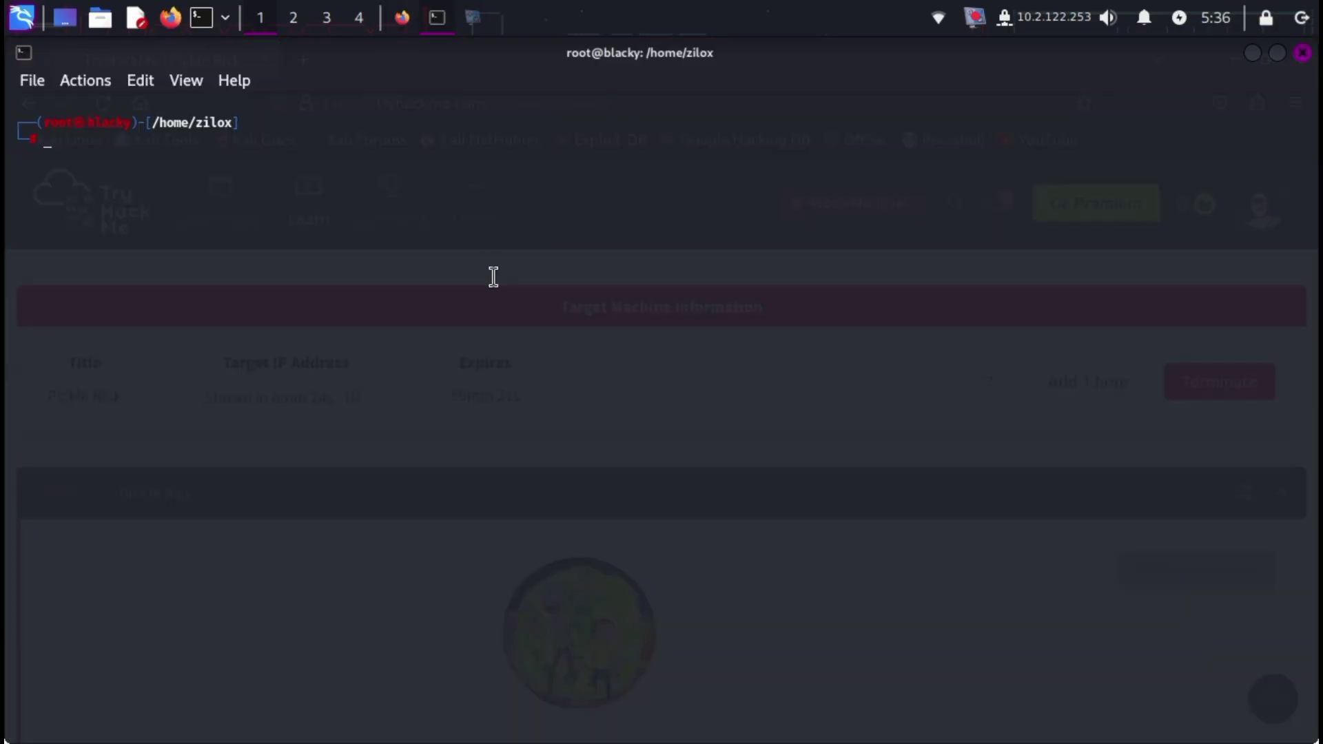
type("ls")
key("BackSpace")
key("BackSpace")
type("clear")
key("Return")
key("ctrl+plus")
key("ctrl+plus")
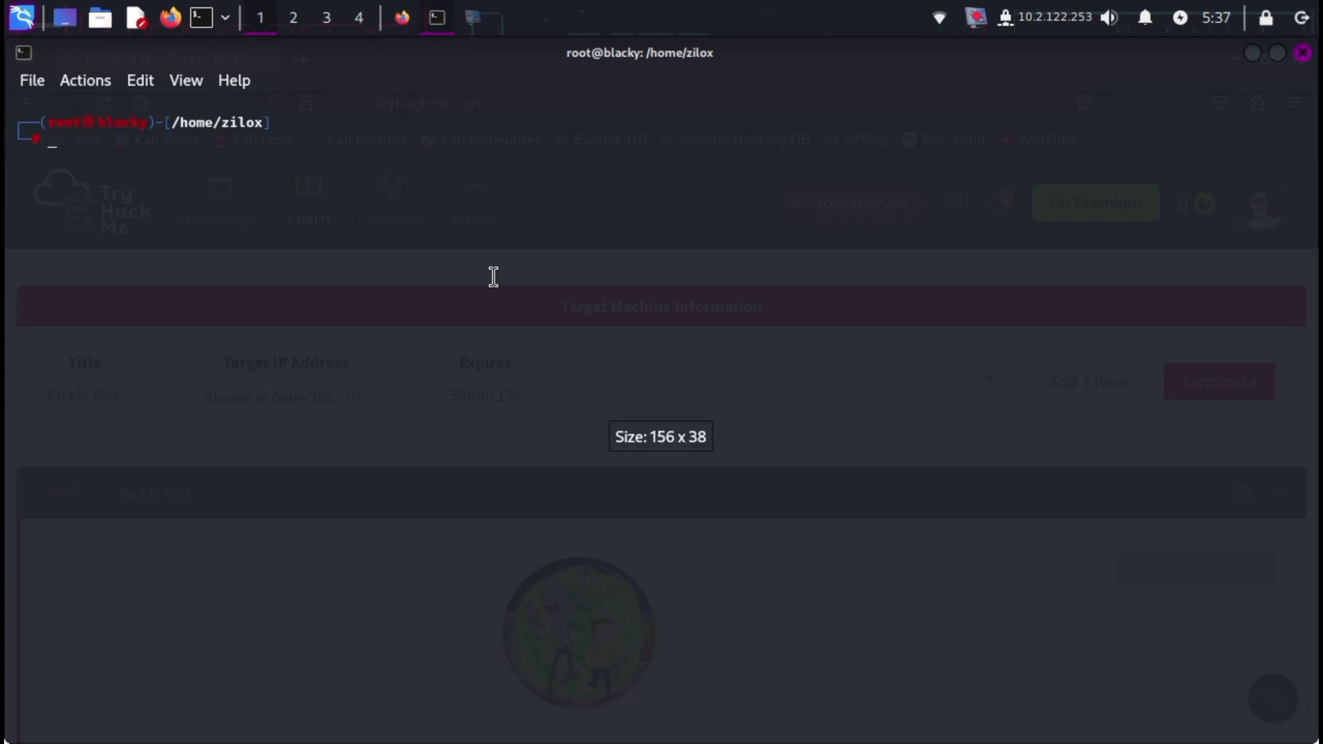
type("clear")
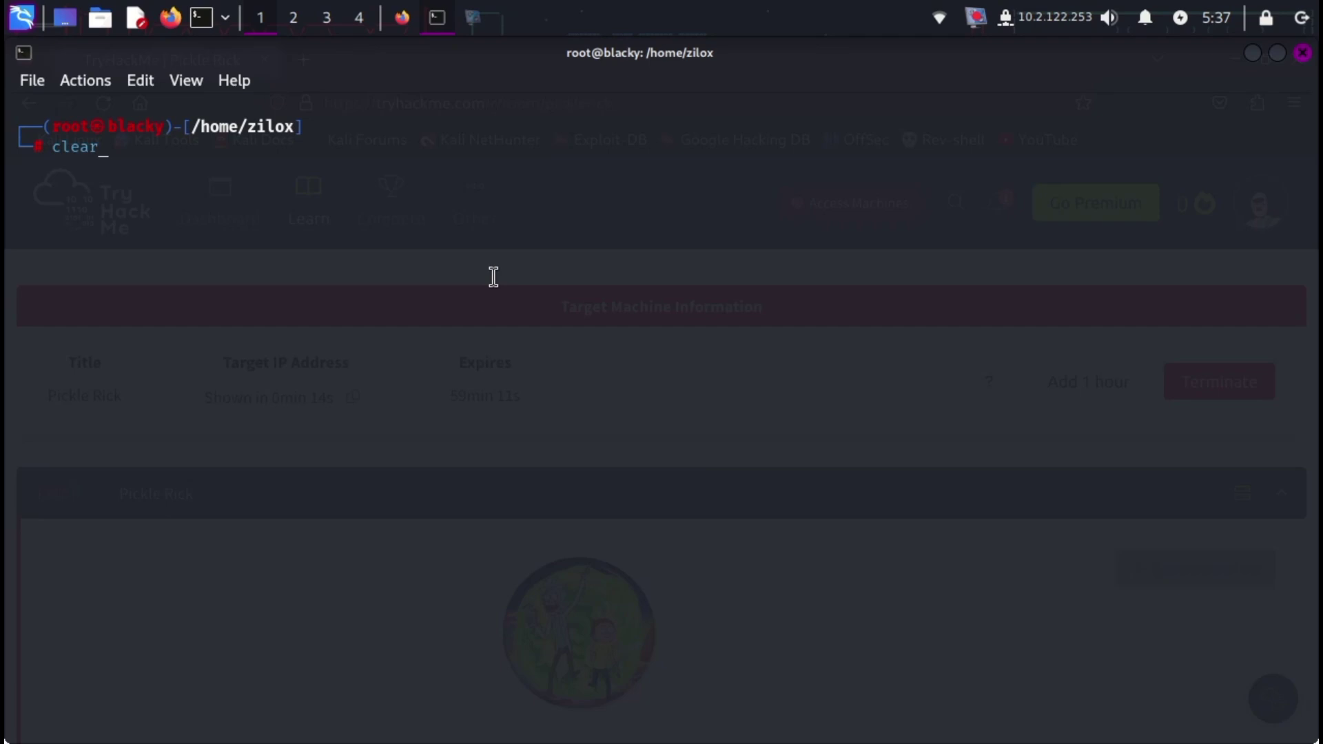
key("Return")
Step: Start a new tmux session named thm
type("tmux new -s thm")
key("BackSpace")
key("BackSpace")
type("m")
key("BackSpace")
type("hm")
key("Return")
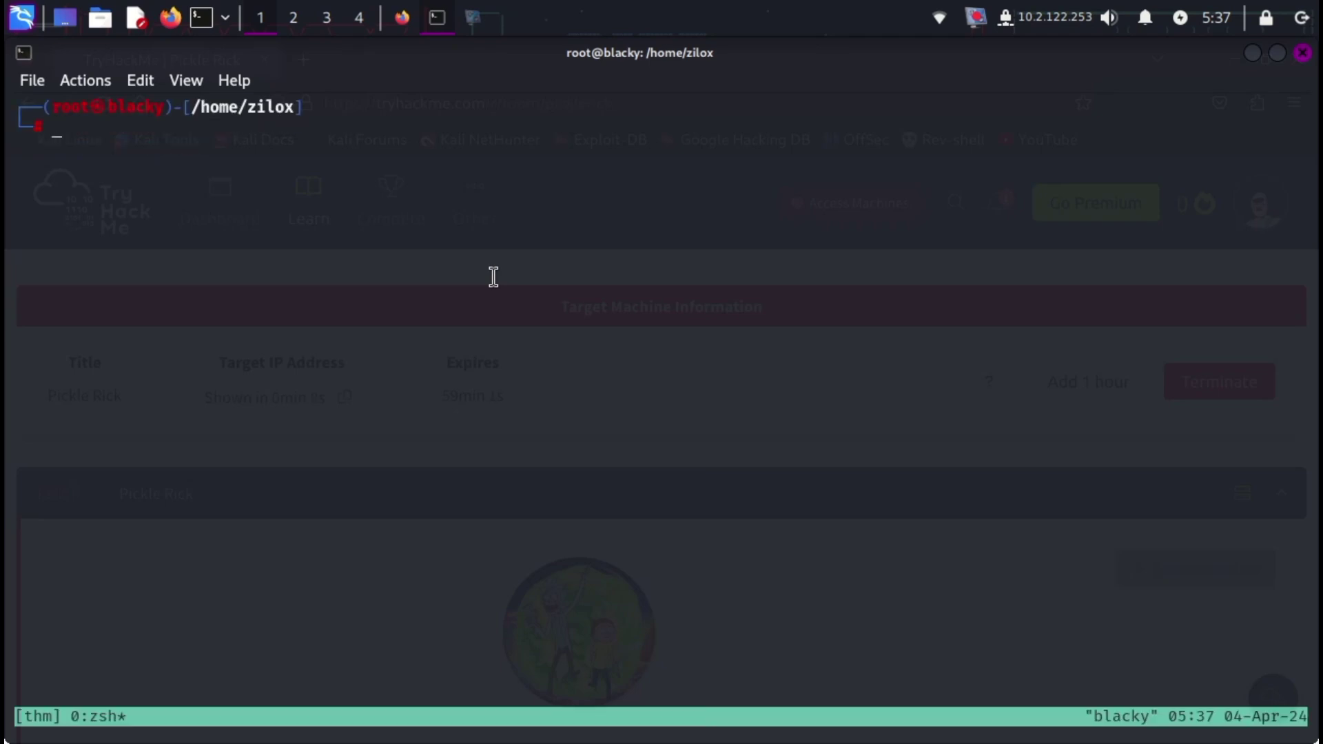
key("ctrl+b")
key("quotedbl")
type("exit")
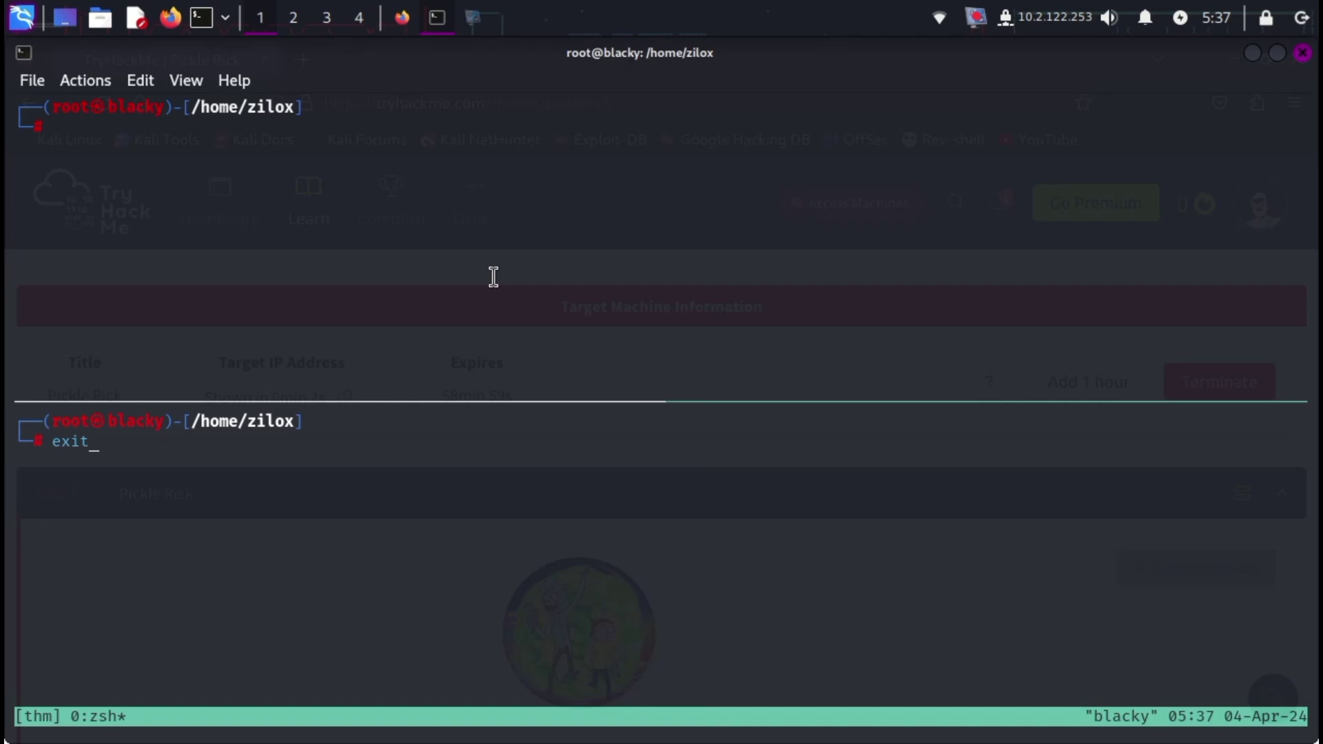
key("Return")
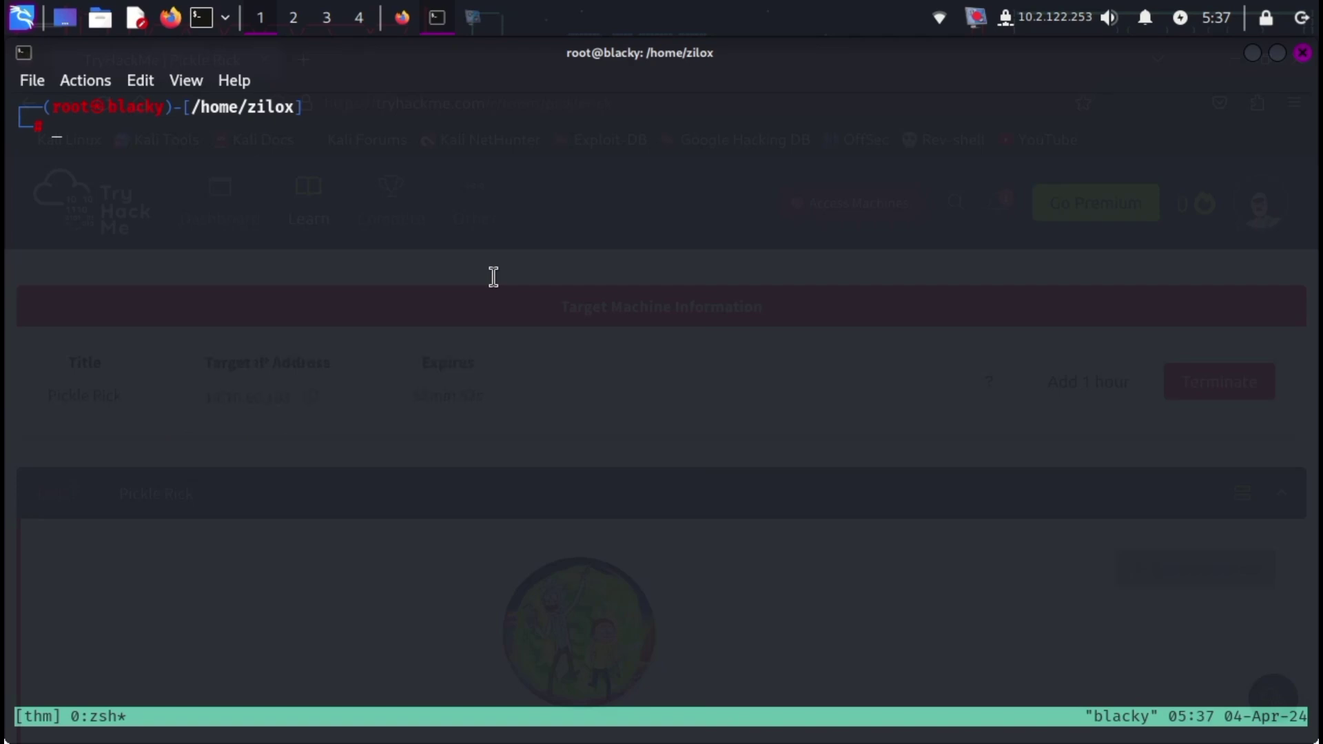
Step: Split the tmux window into two side-by-side panes and divide the right pane into an upper and a lower one
key("ctrl+b")
key("percent")
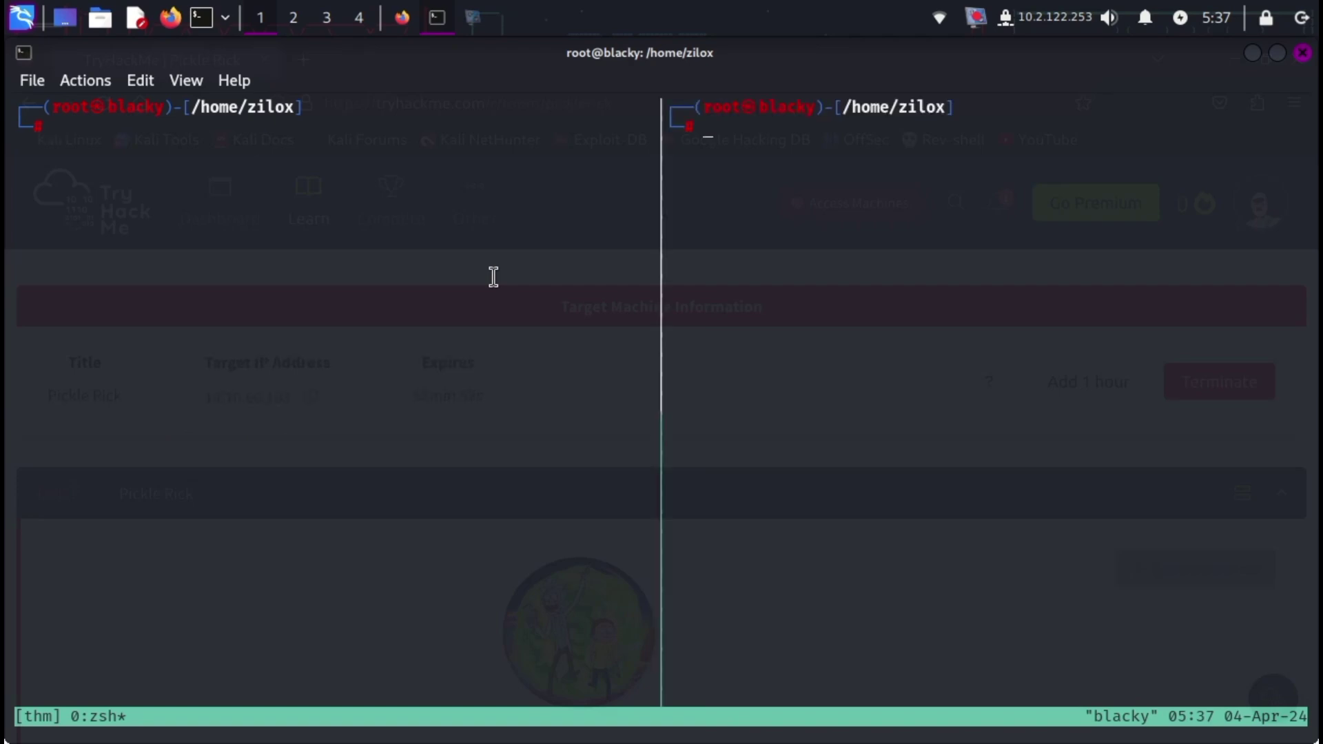
key("ctrl+b")
key("quotedbl")
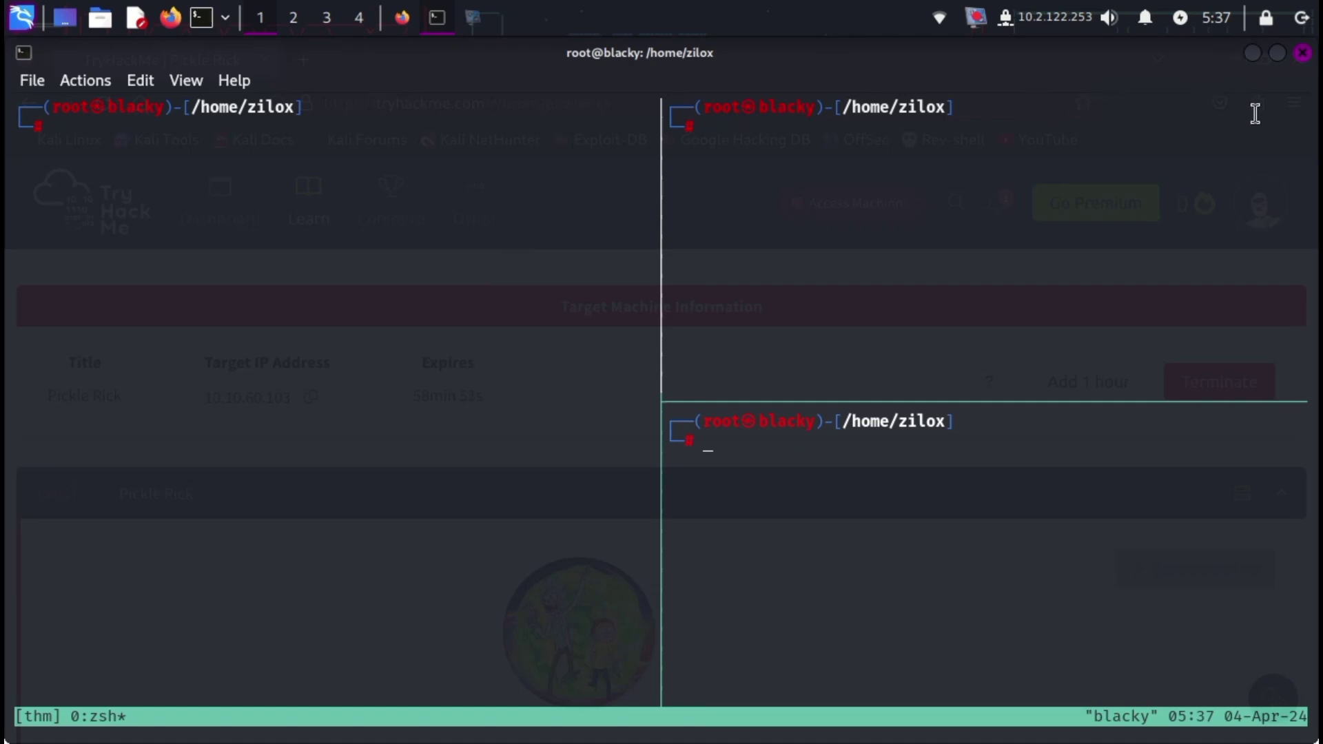
Step: In the upper-right tmux pane, ping the target machine at 10.10.60.103 and stop after a few replies
key("ctrl+b")
key("Up")
type("ping 10.")
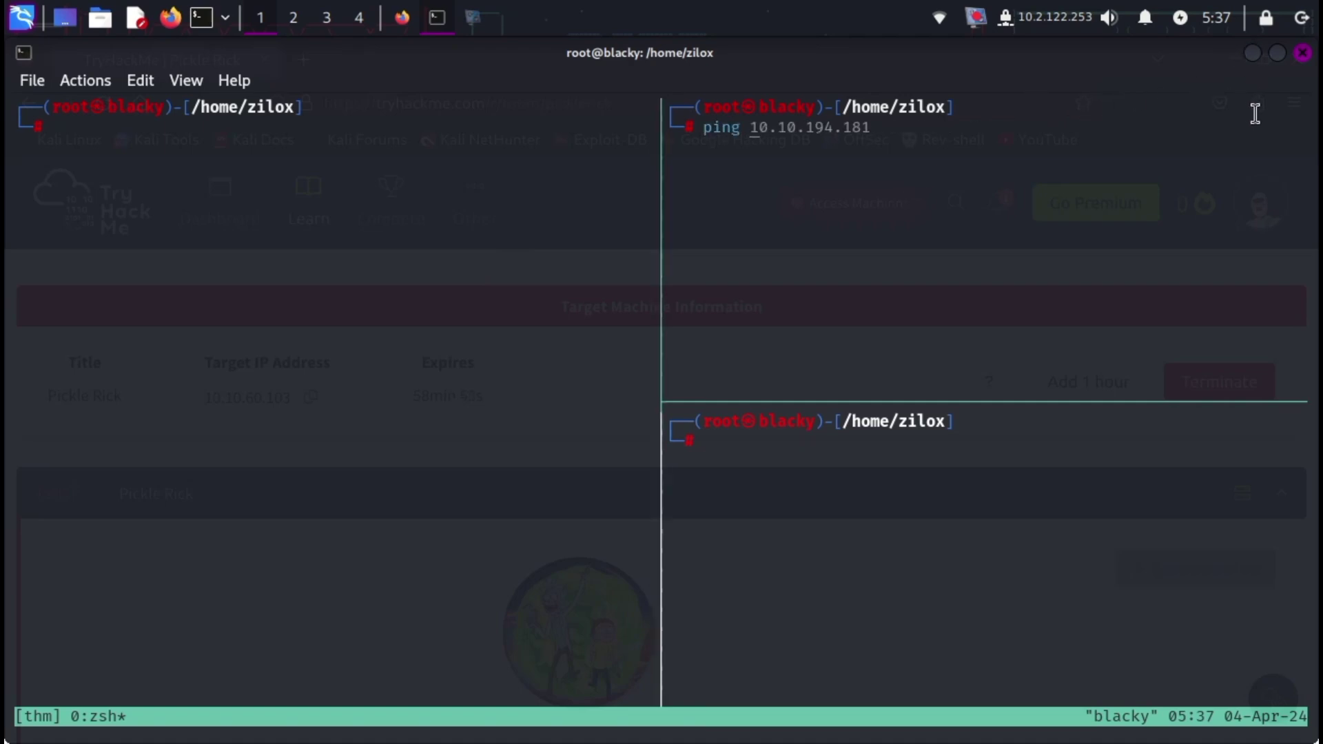
type("10.60.103")
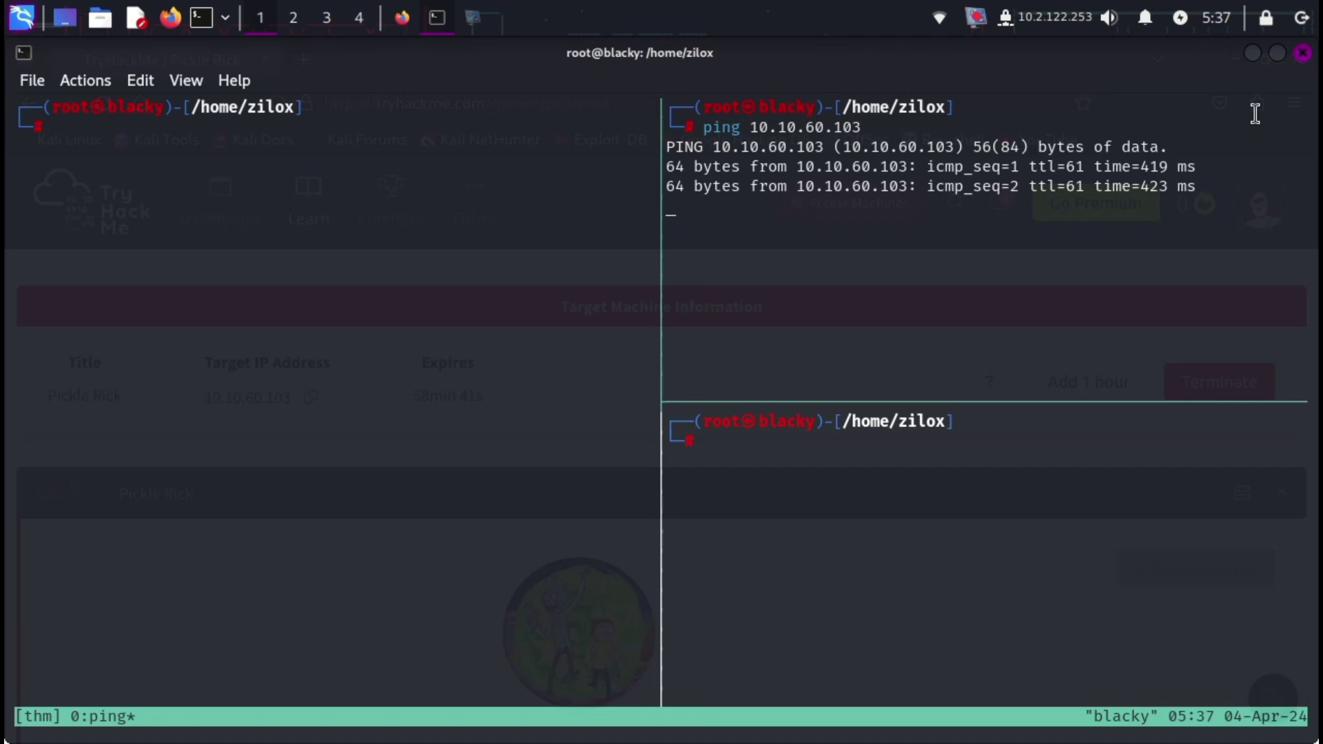
key("ctrl+c")
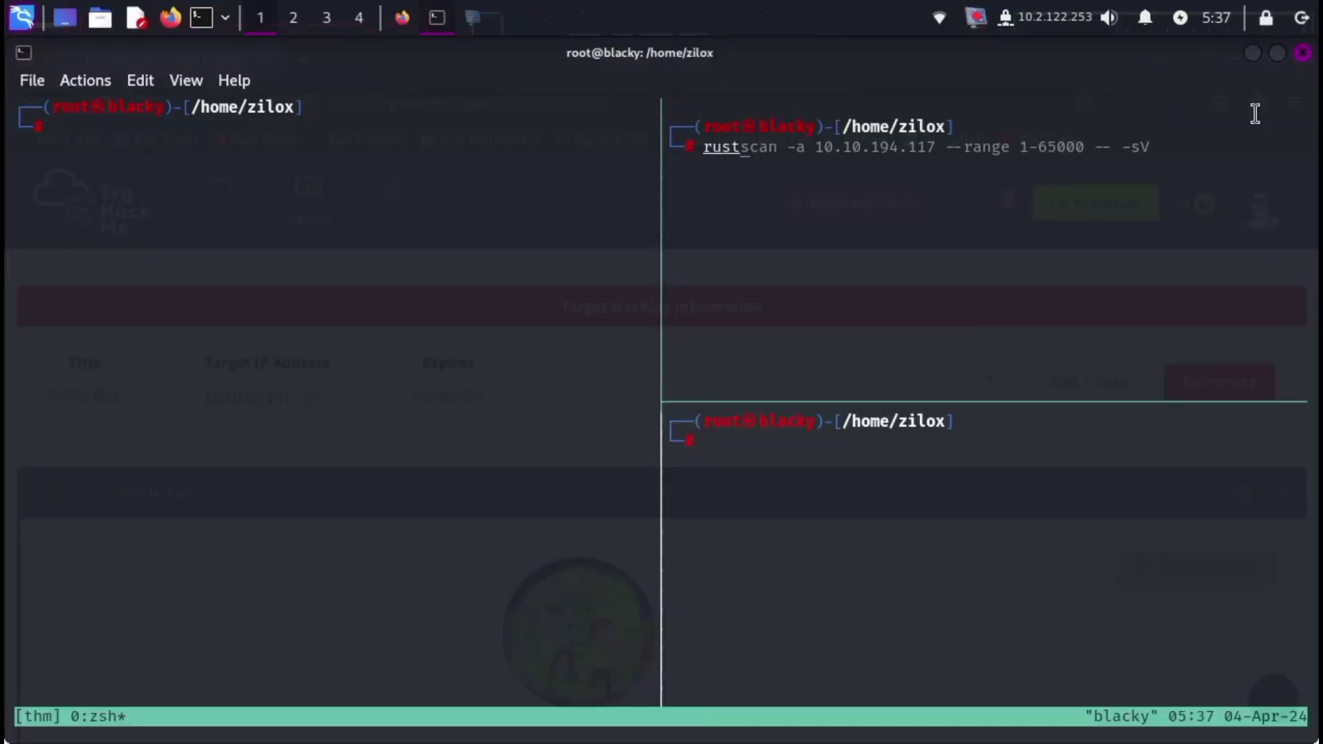
Step: Scan the target for open ports with rustscan -a 10.10.60.103
type("can -a 10.10.60")
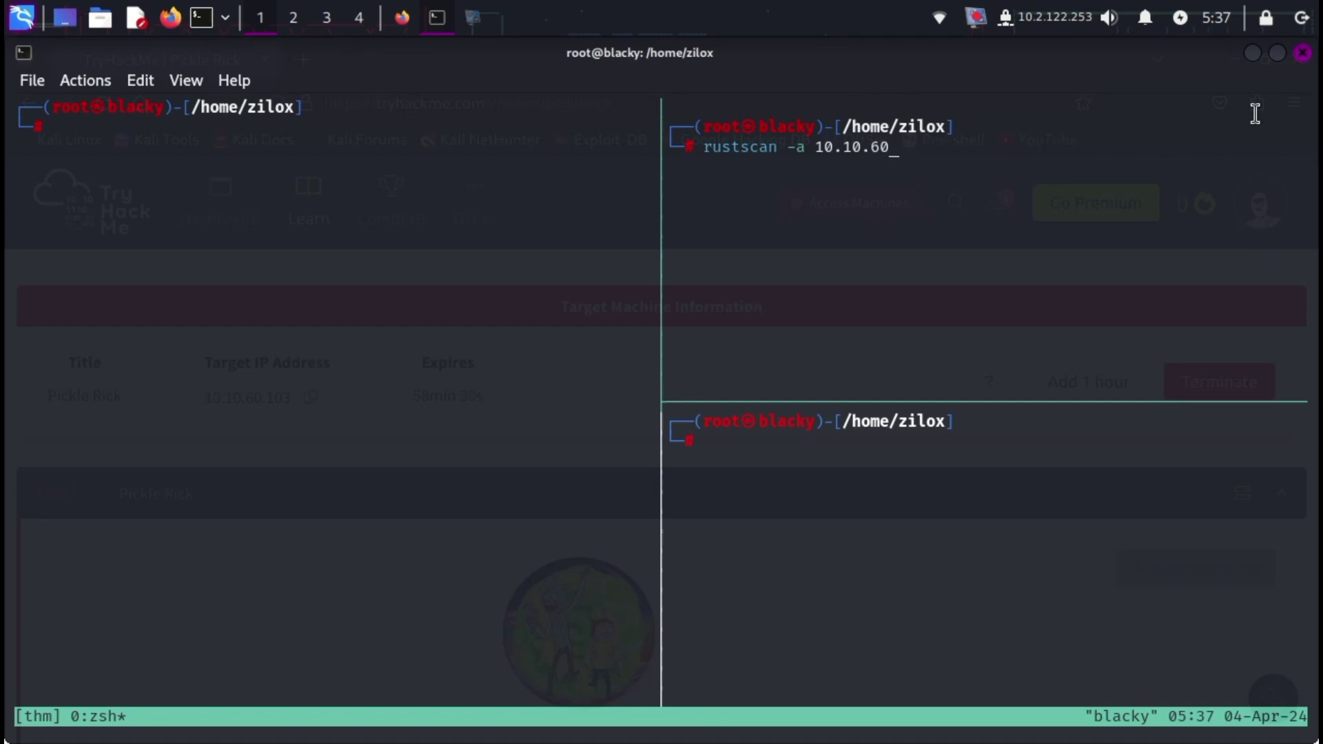
type(".103")
key("Return")
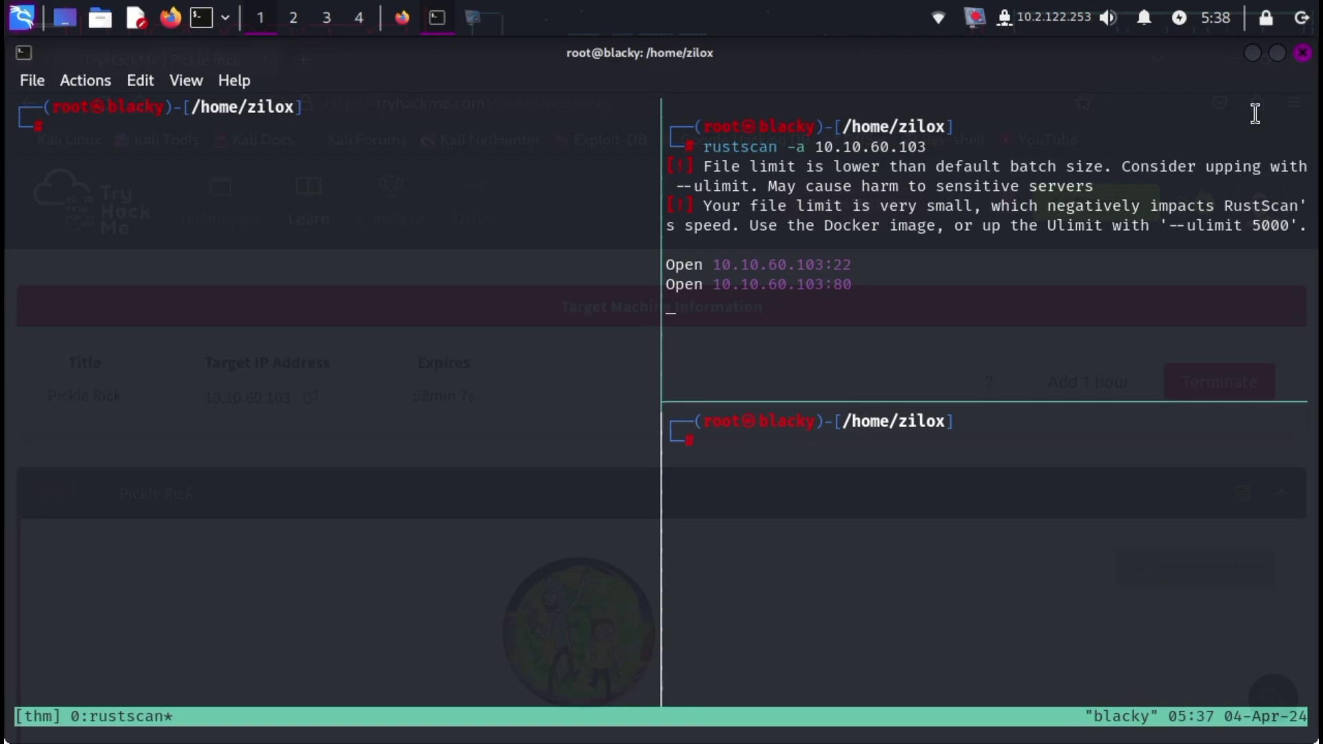
Step: Switch to Firefox, copy the target IP address from the room page and load it in a new tab
left_click(409, 29)
left_click(311, 397)
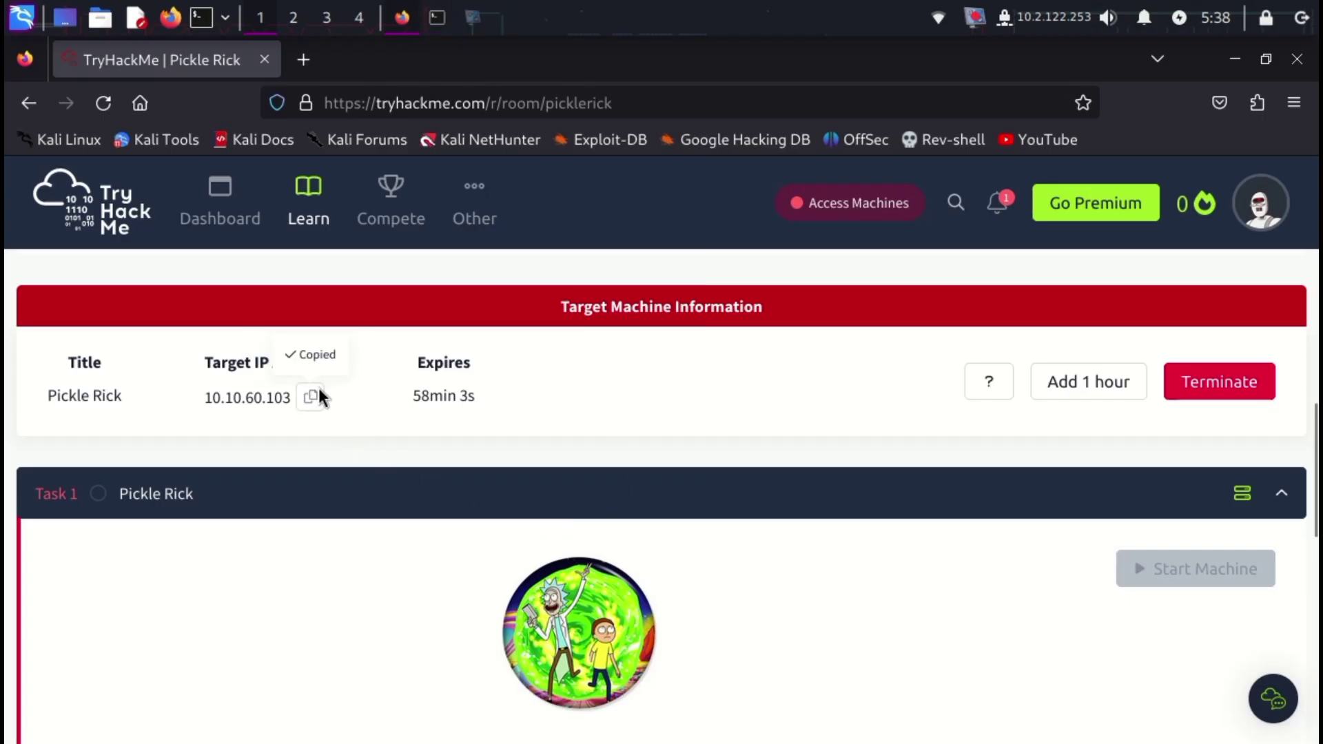
left_click(297, 62)
right_click(312, 102)
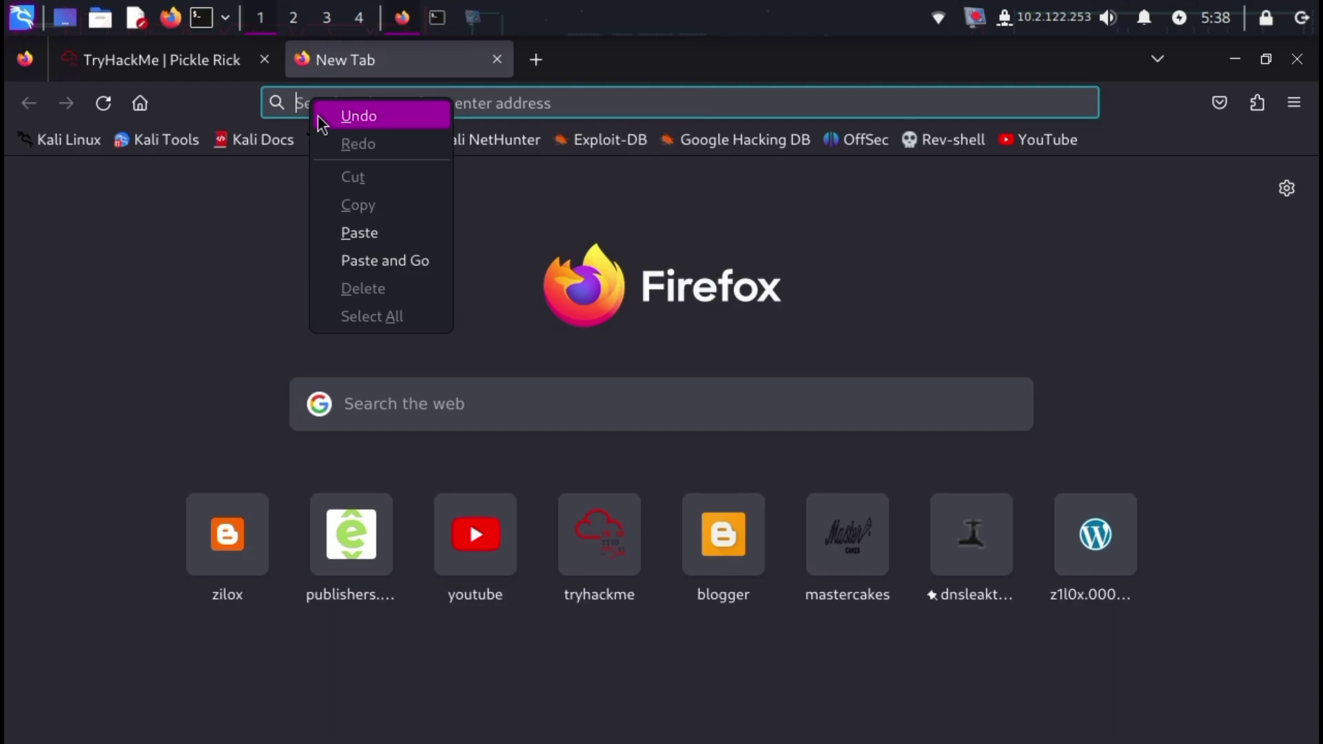
left_click(370, 261)
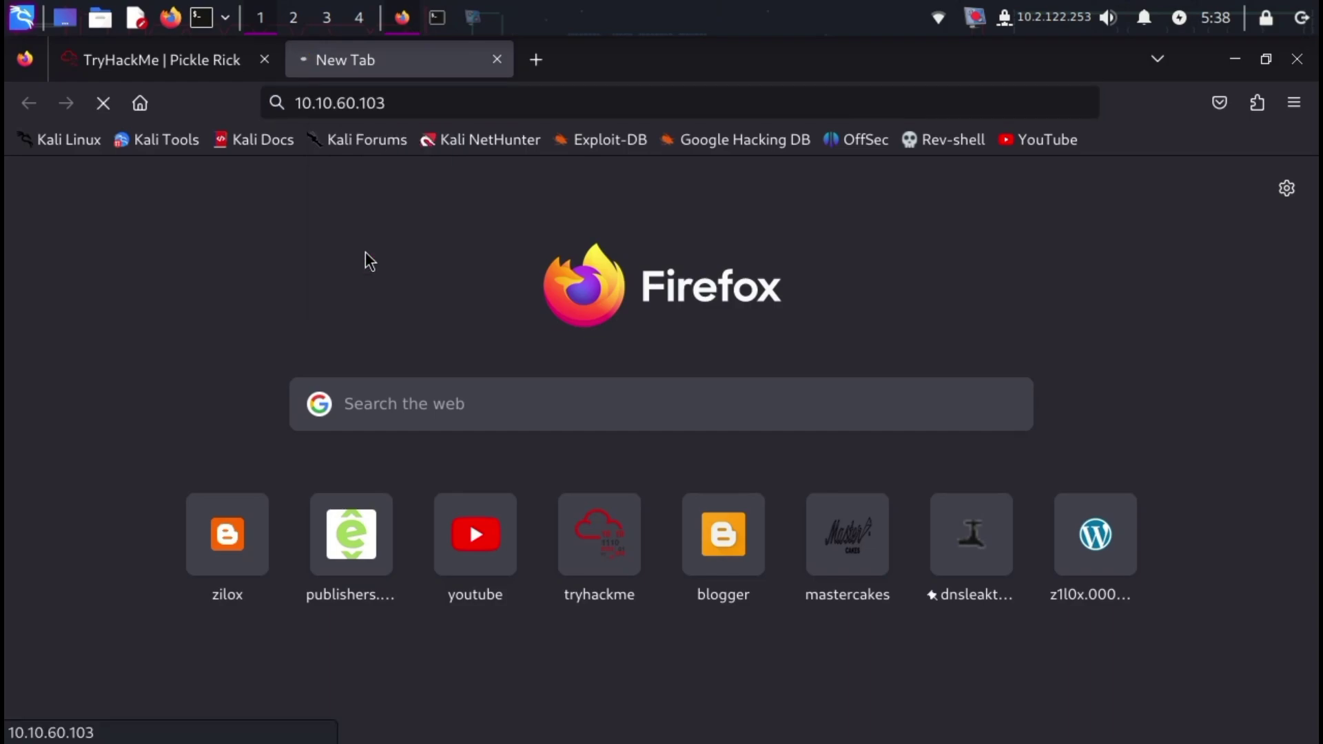
Step: Review the Pickle Rick room's task description and its three ingredient questions, and return to the target website
left_click(163, 60)
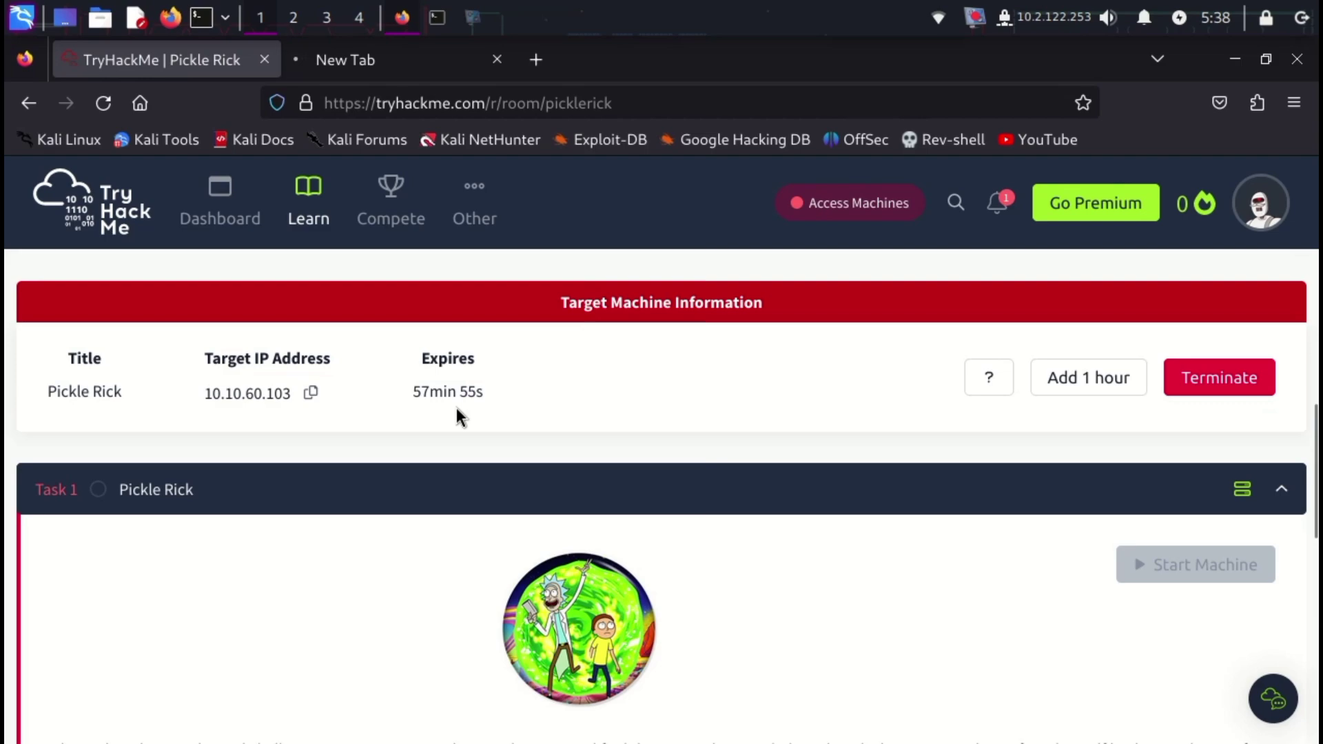
scroll(456, 407, "down", 6)
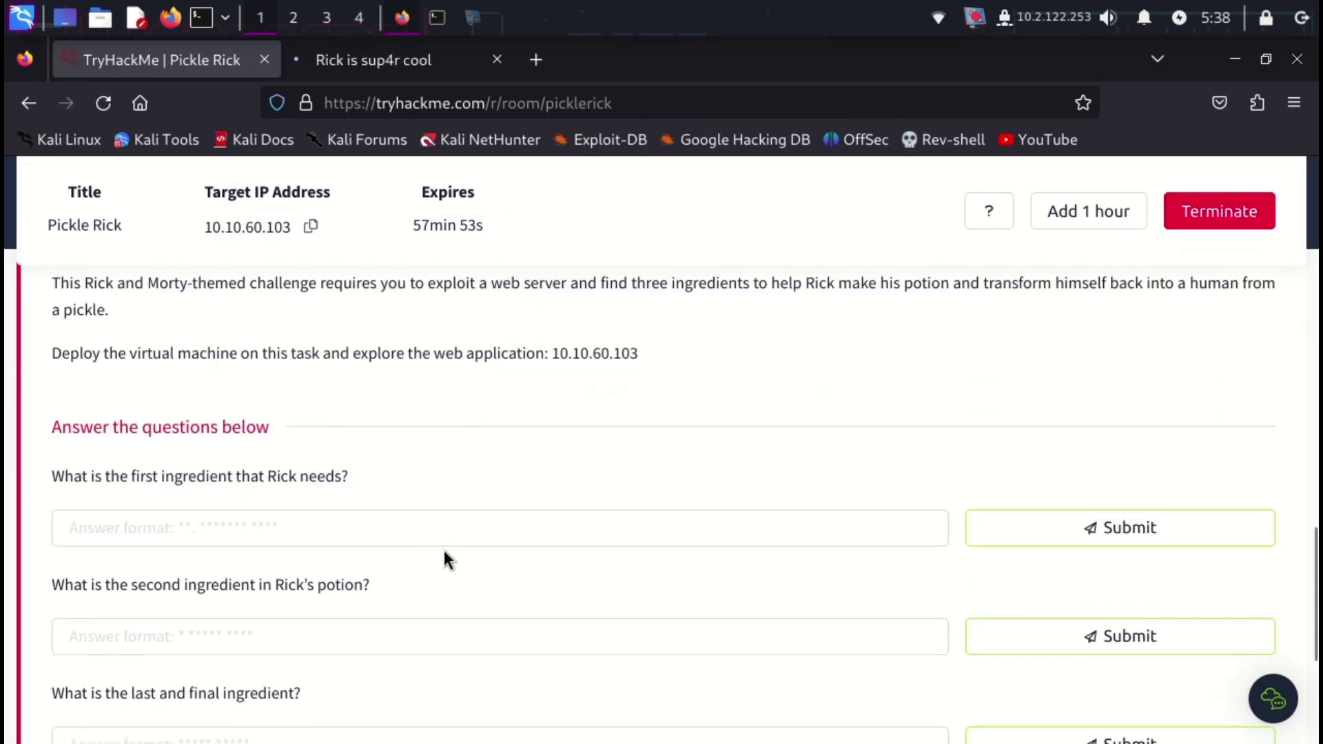
left_click(464, 531)
scroll(465, 532, "up", 8)
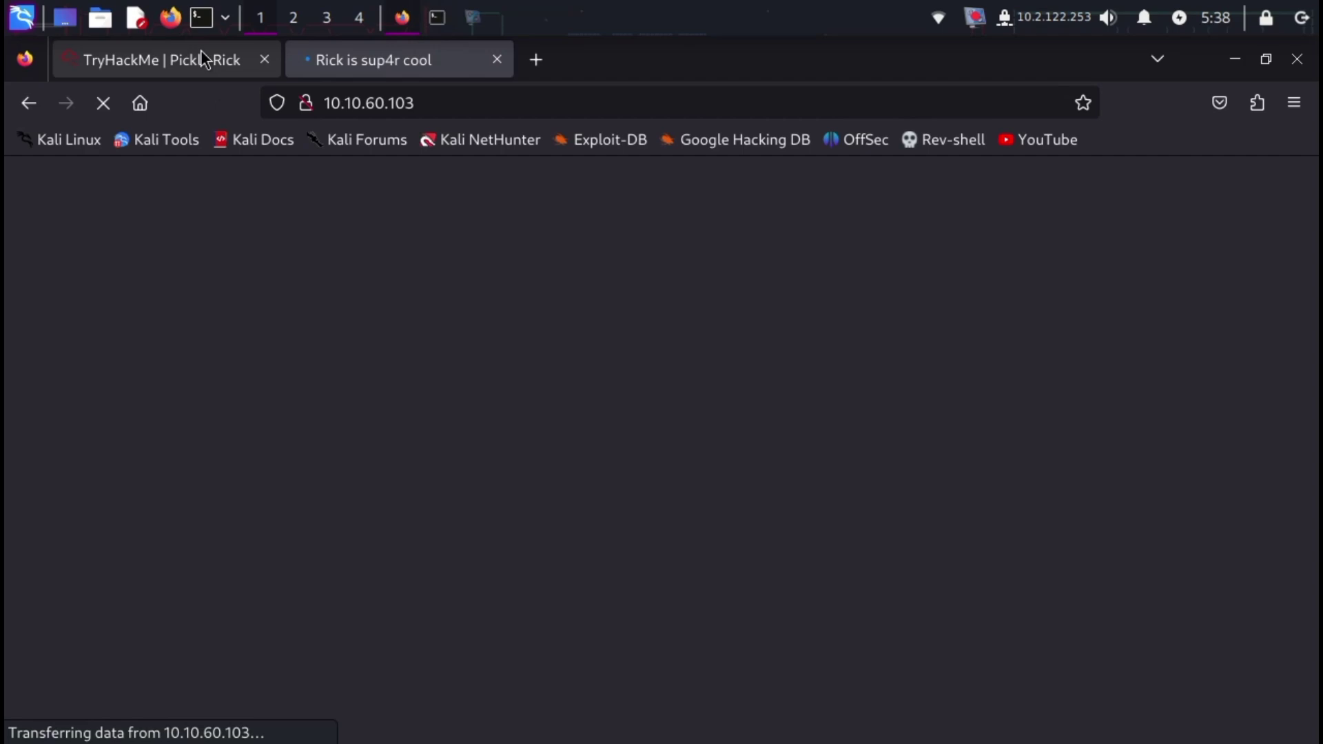
left_click(201, 52)
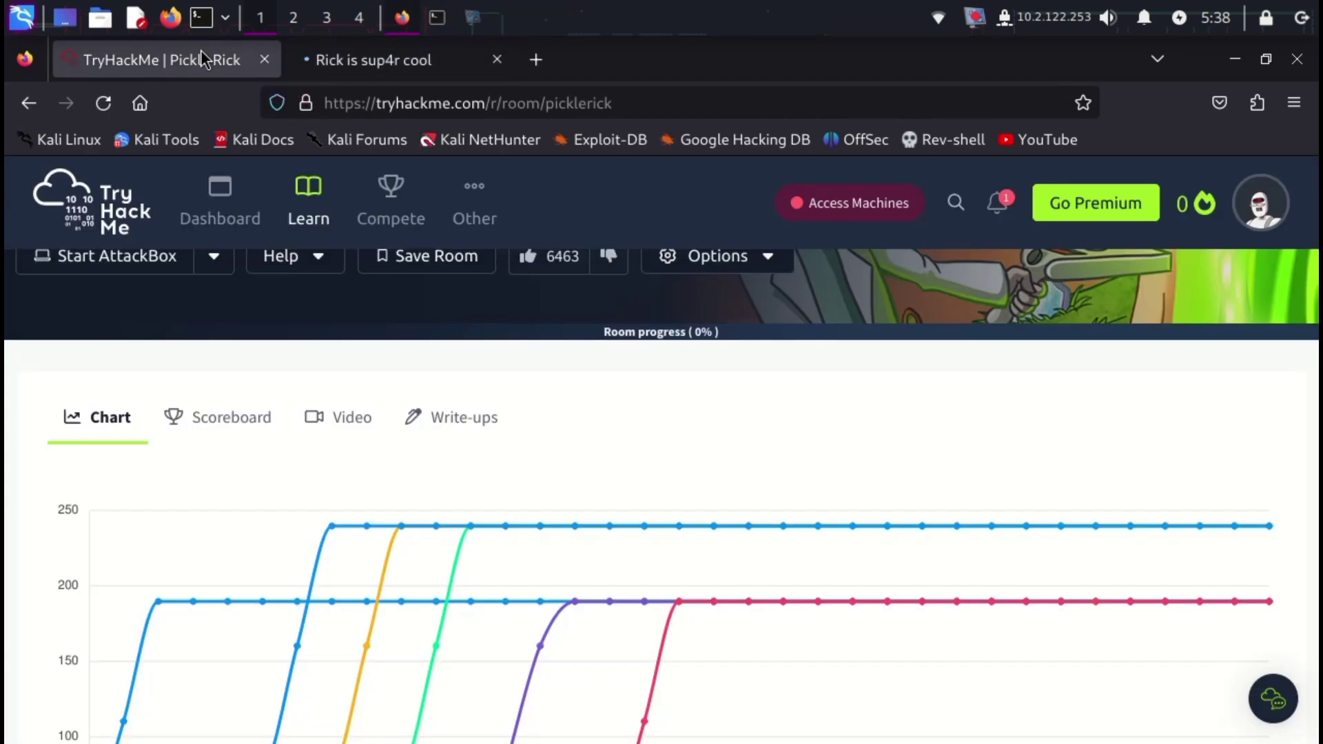
scroll(551, 498, "down", 10)
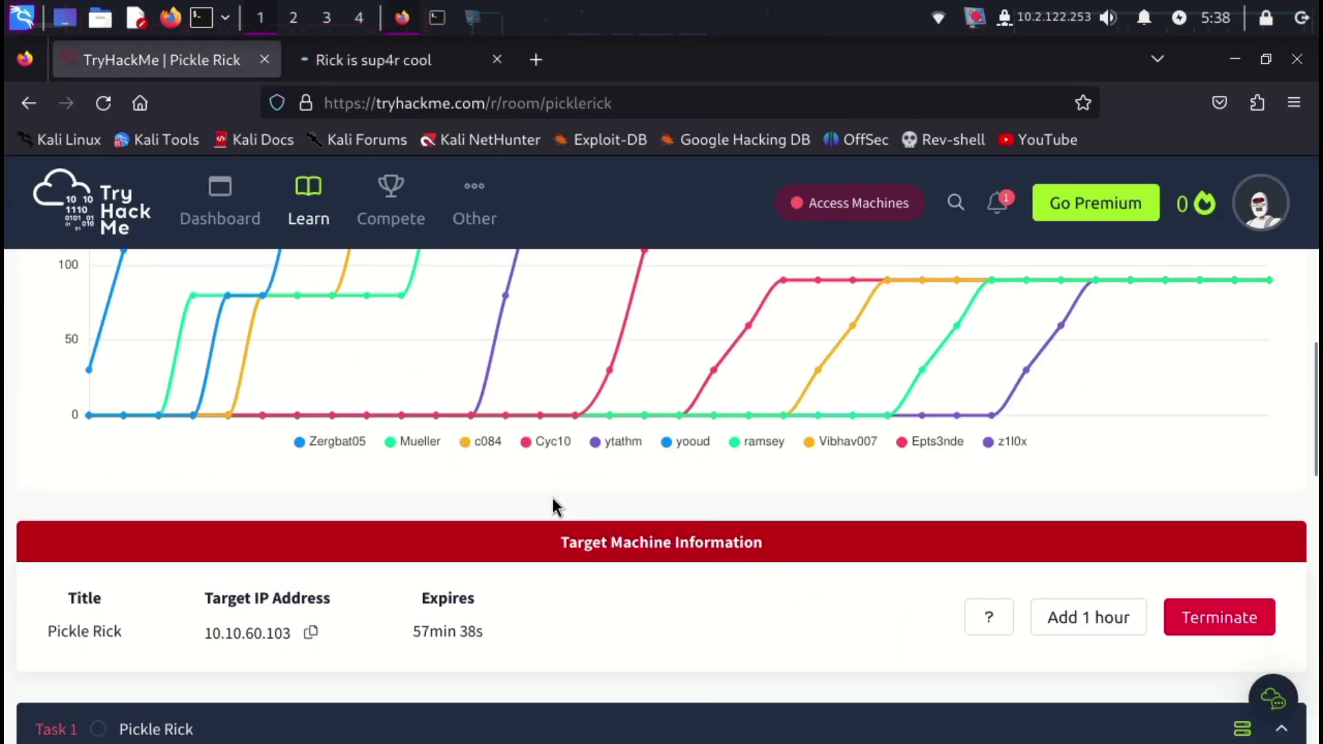
scroll(552, 498, "down", 5)
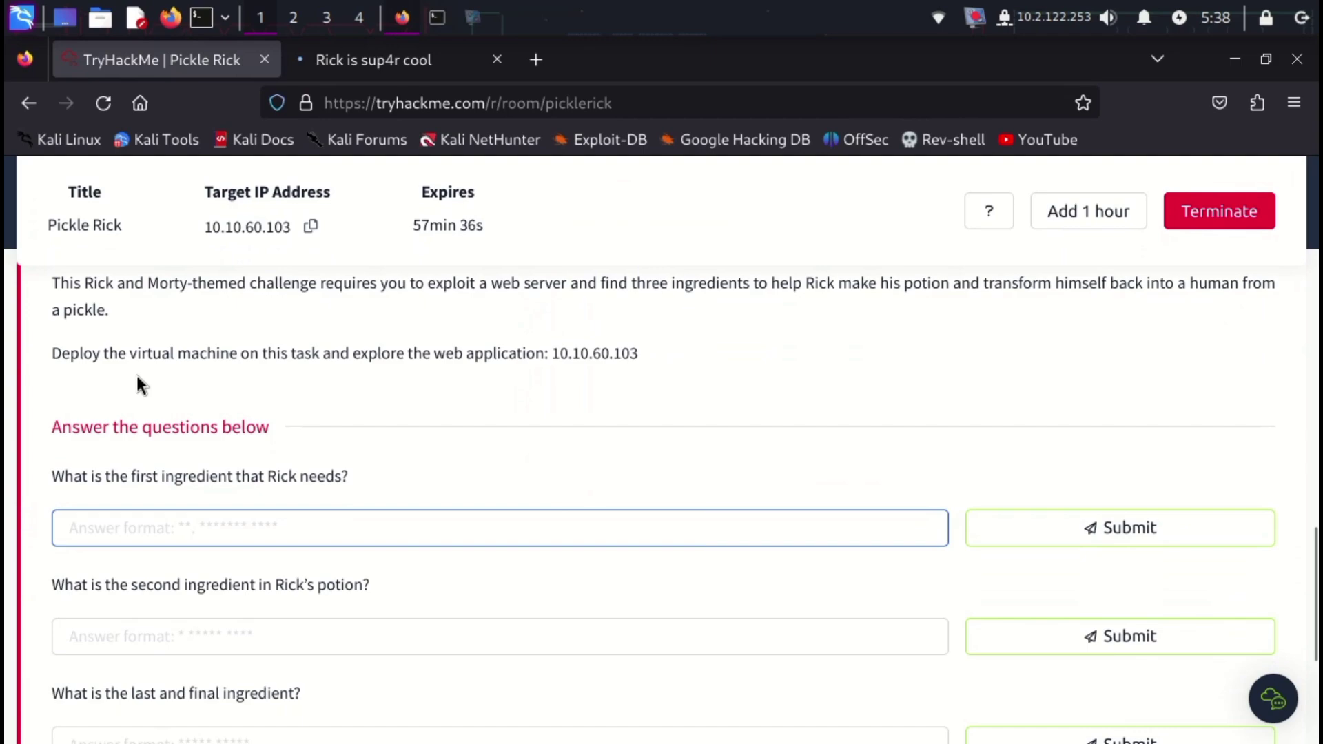
scroll(517, 396, "down", 2)
scroll(515, 394, "up", 2)
scroll(516, 394, "down", 3)
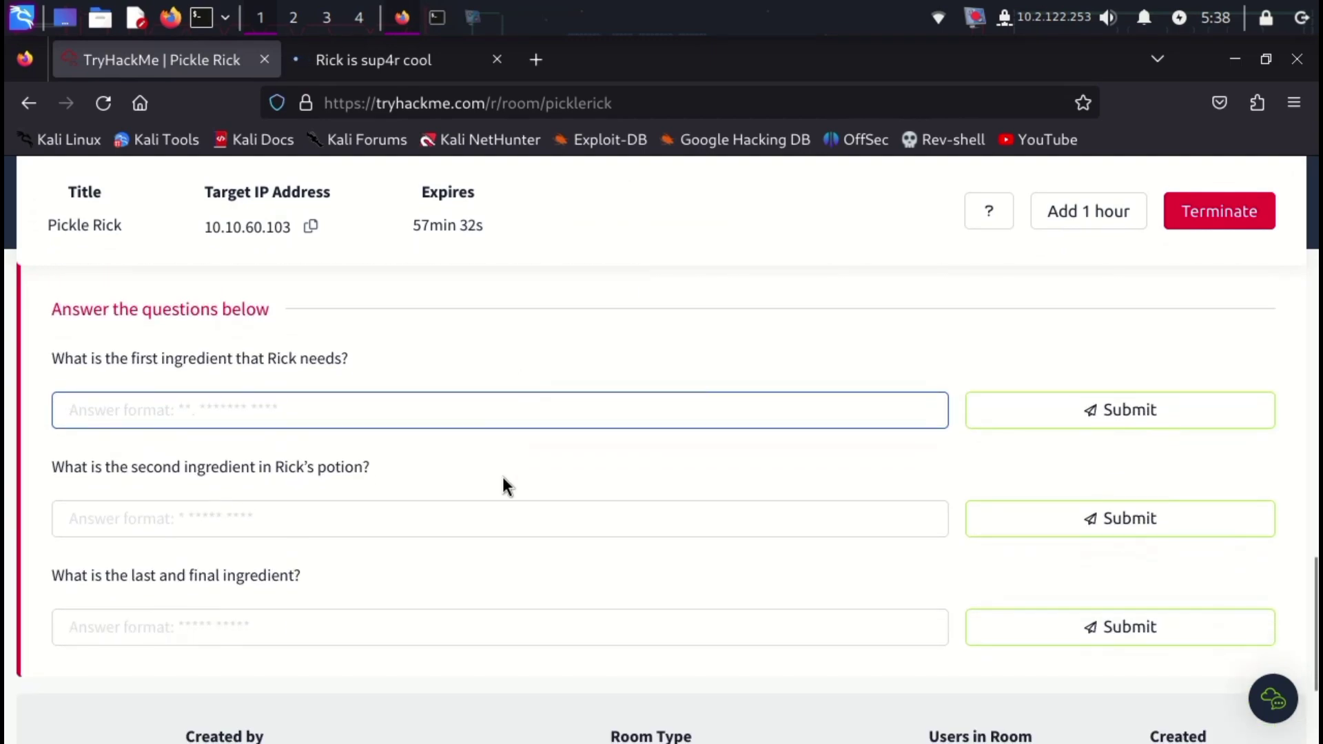
scroll(482, 510, "down", 1)
left_click(476, 508)
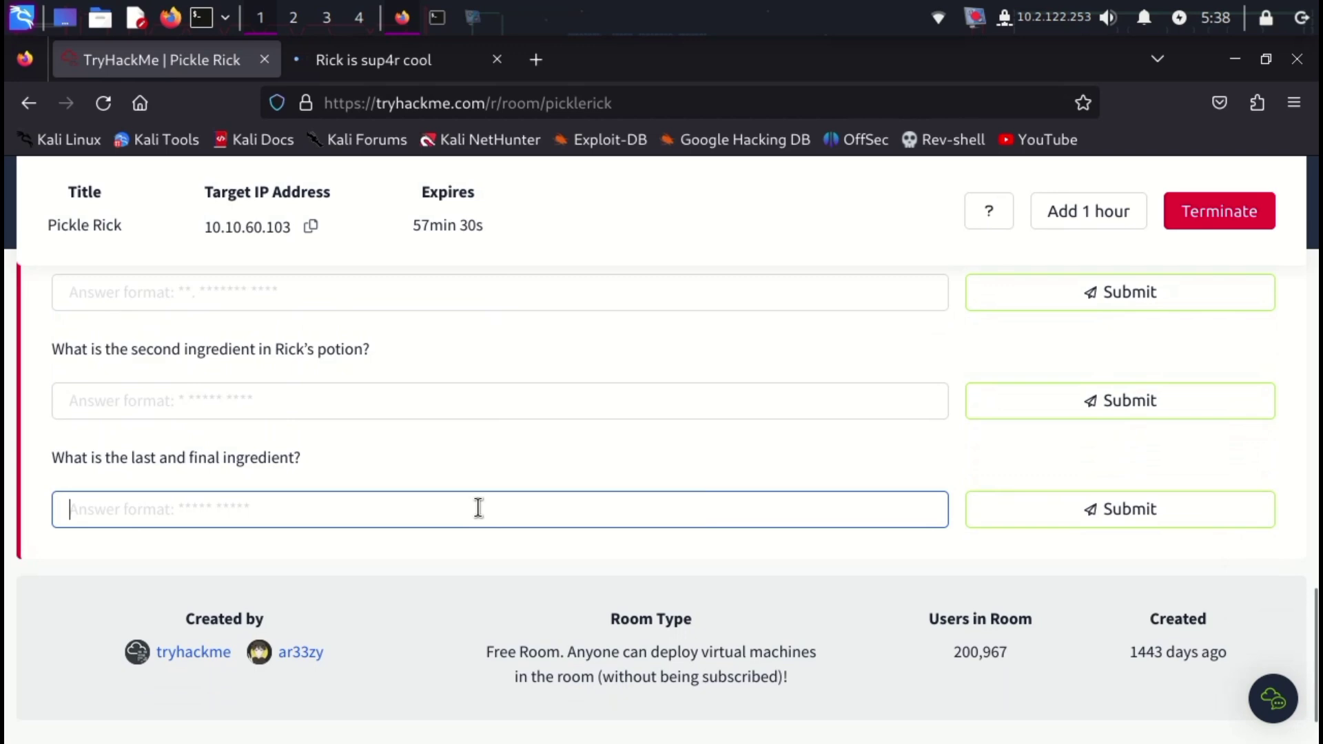
scroll(478, 517, "up", 5)
left_click(382, 62)
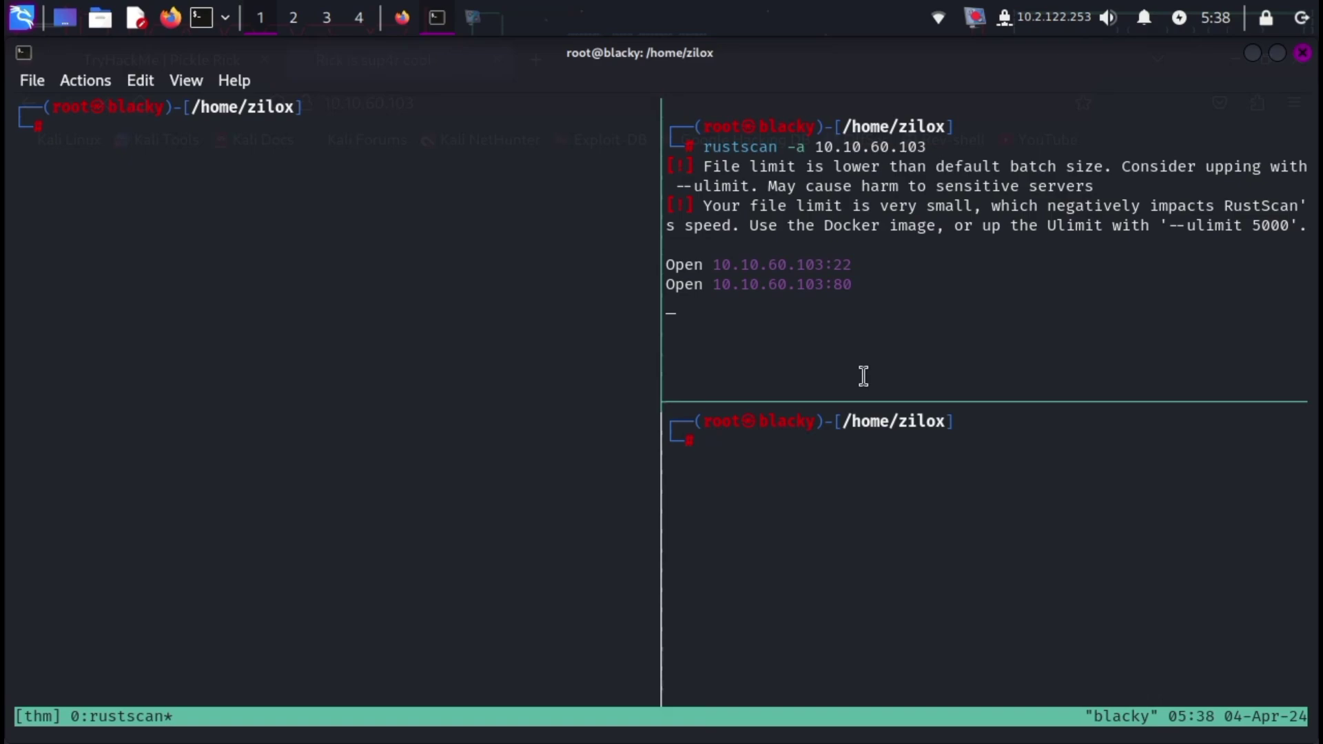
Step: Stop the running rustscan in the terminal and clear the upper-right pane
key("ctrl+c")
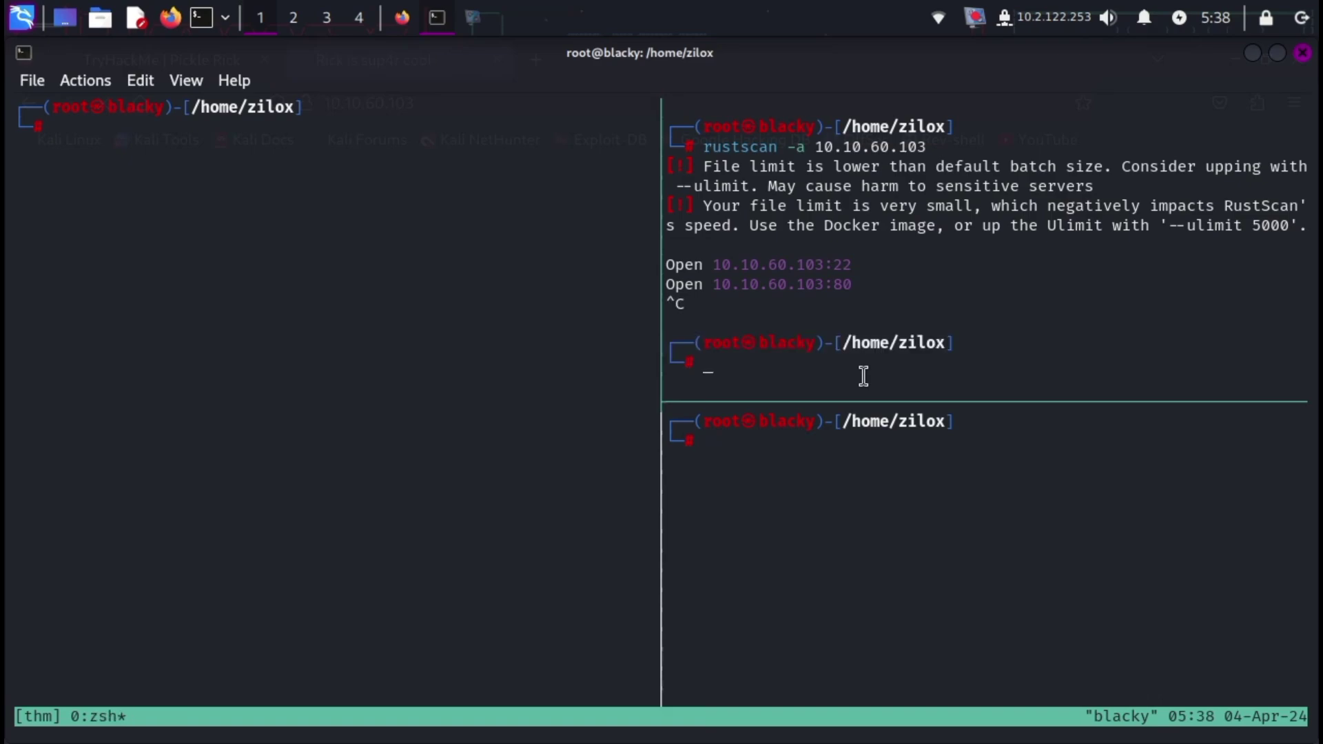
type("clear")
key("Return")
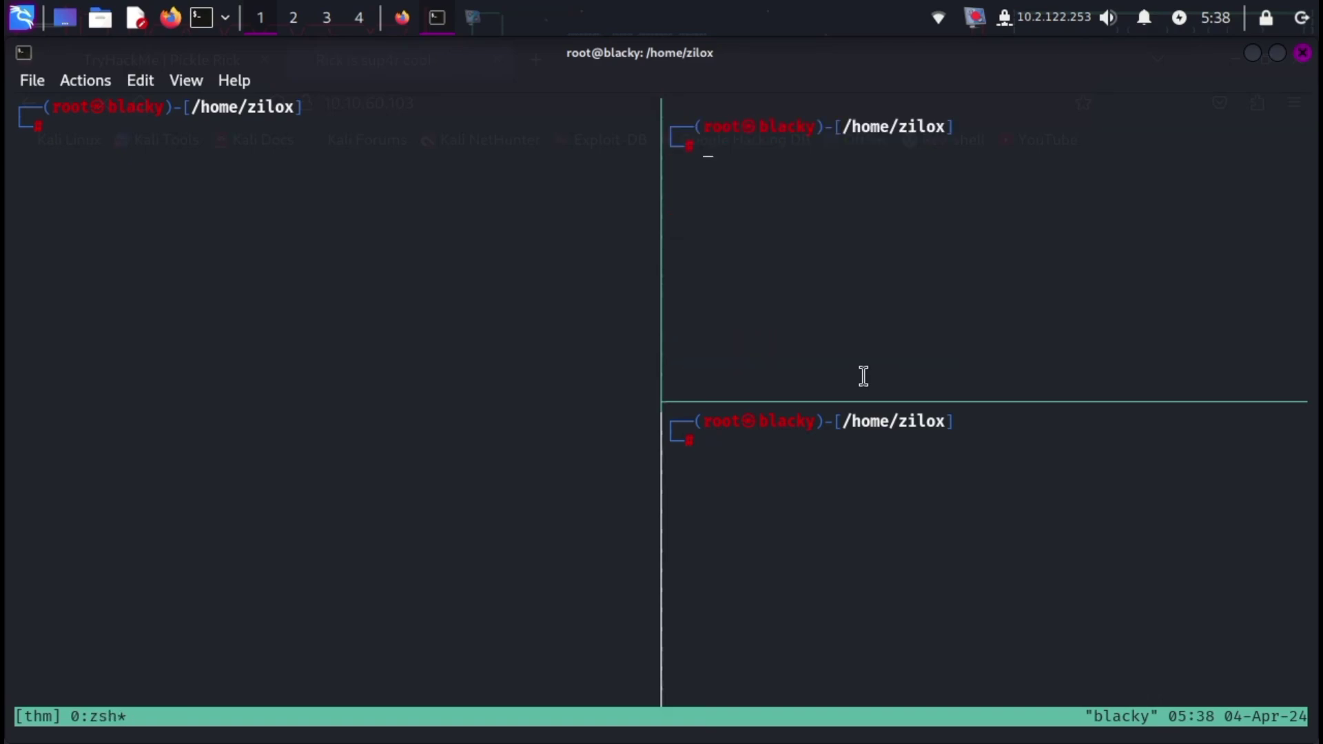
Step: Run an nmap service-version and default-script scan on the target with nmap -sV -sC 10.10.60.103
type("nmap -sV -sC")
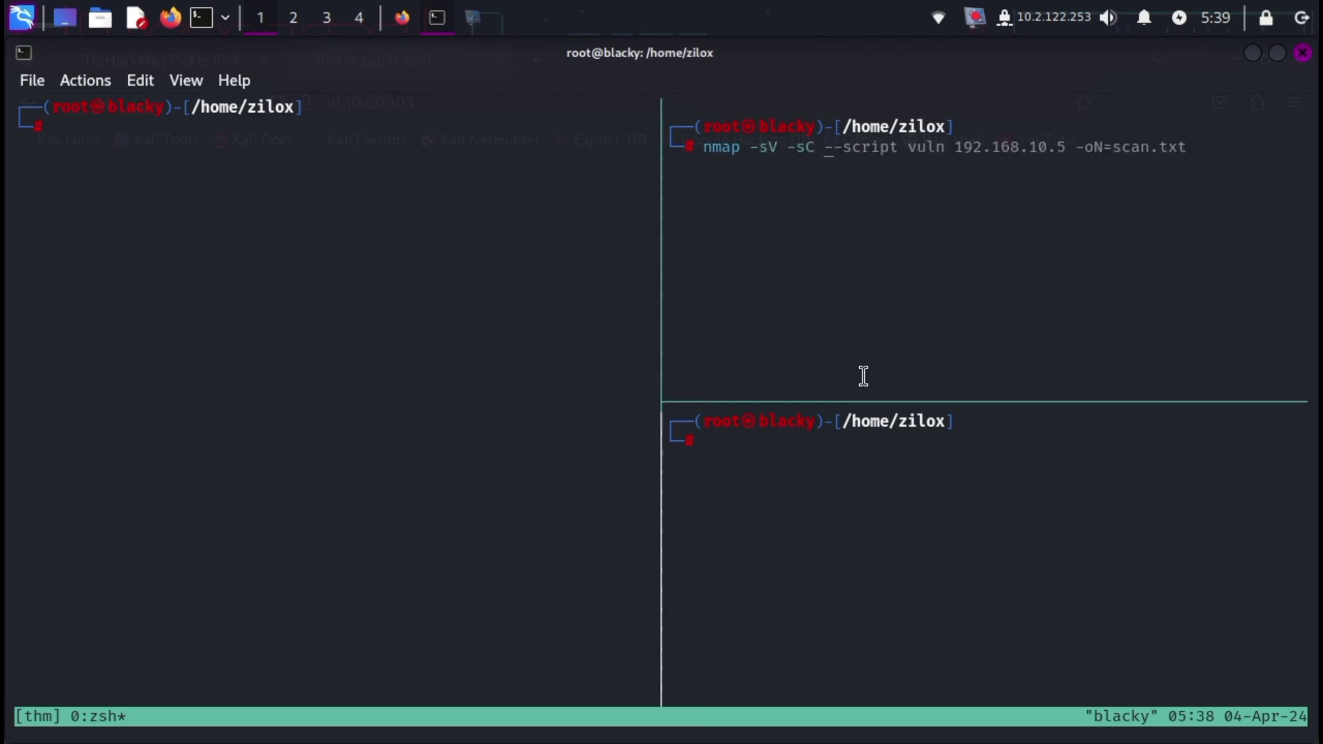
type(" 10.10")
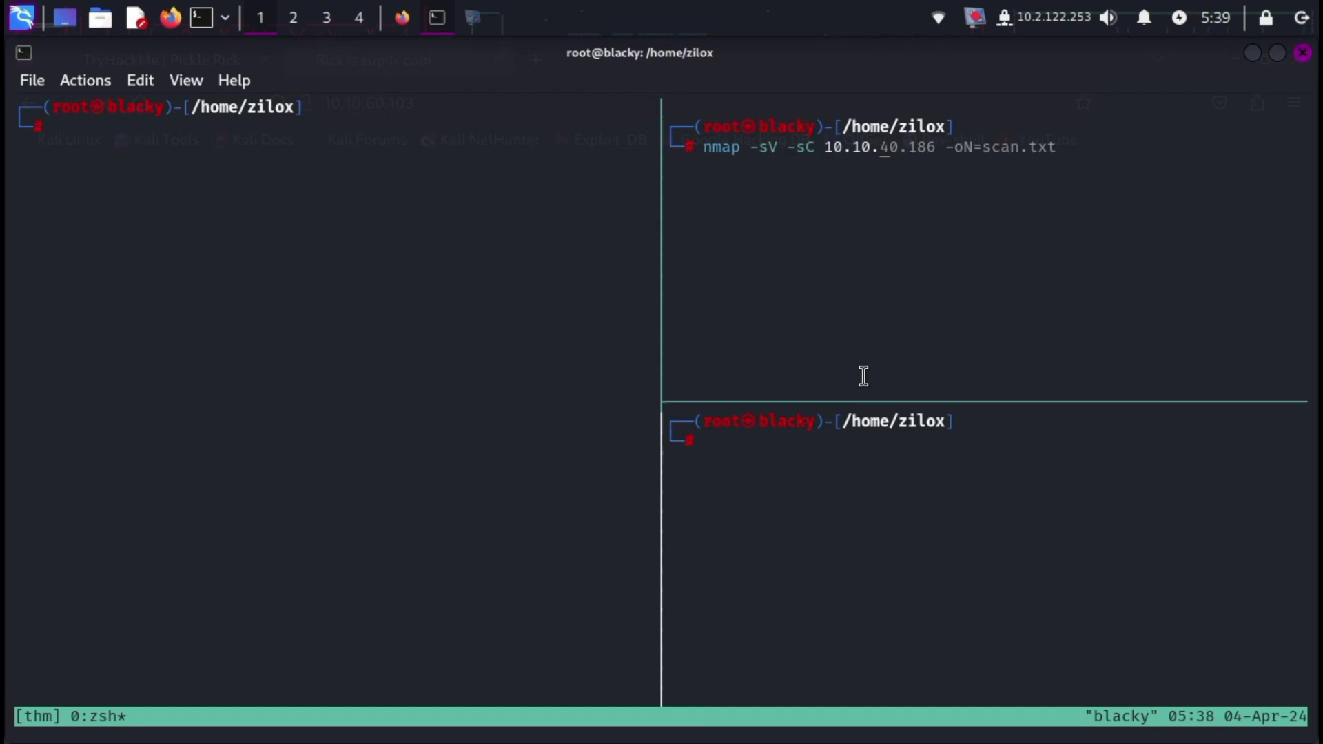
type(".60.10")
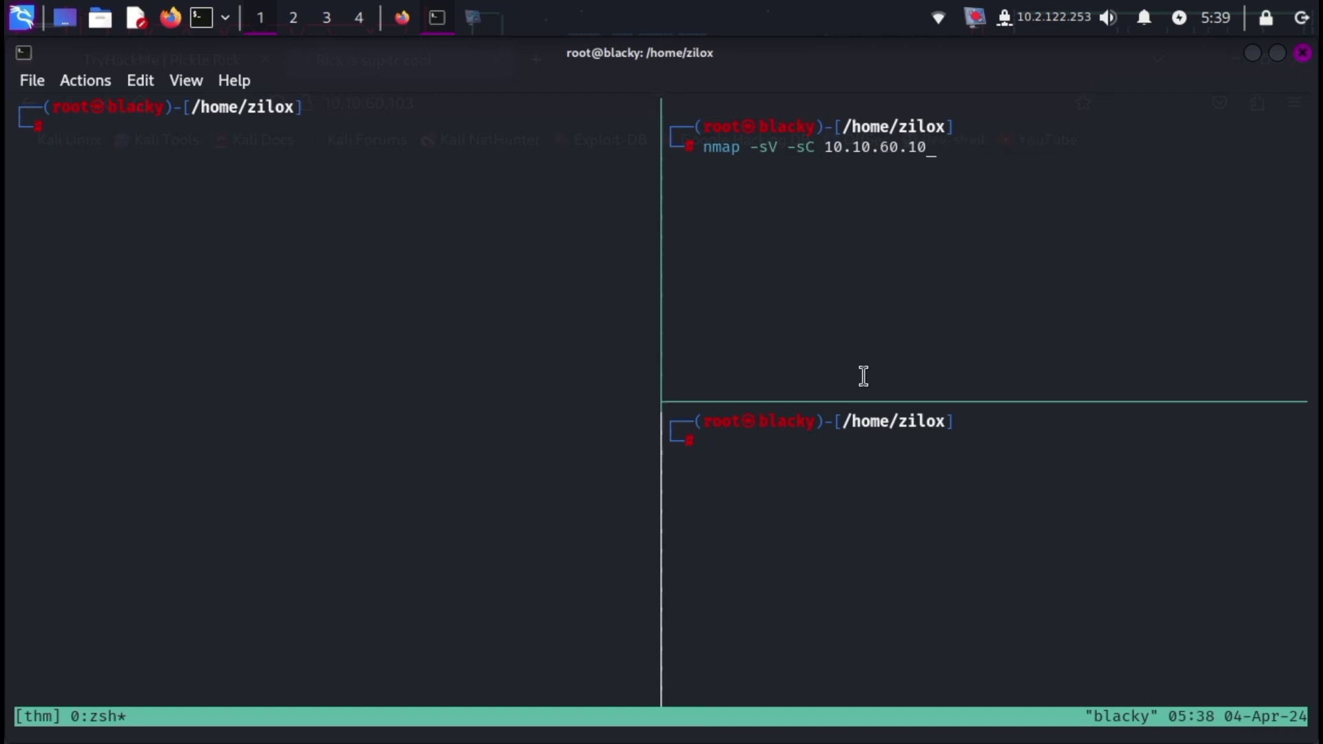
type("3")
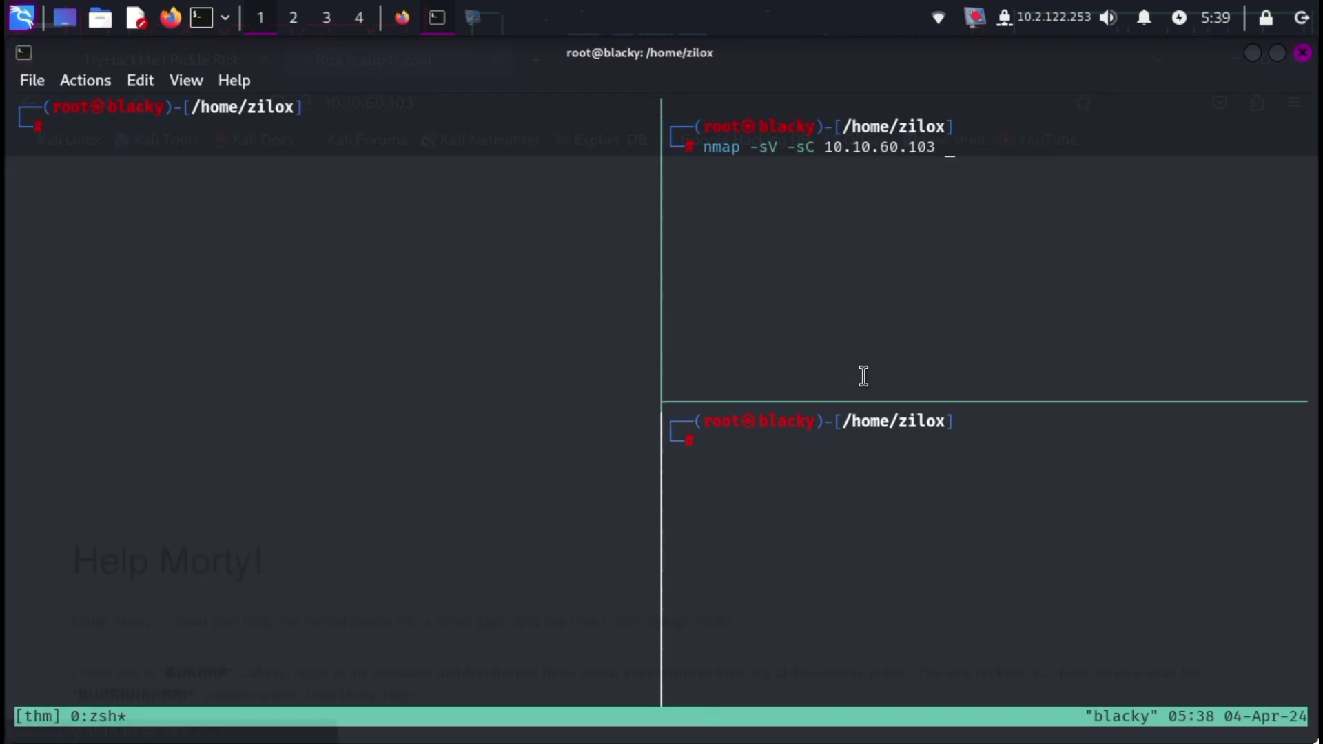
key("Return")
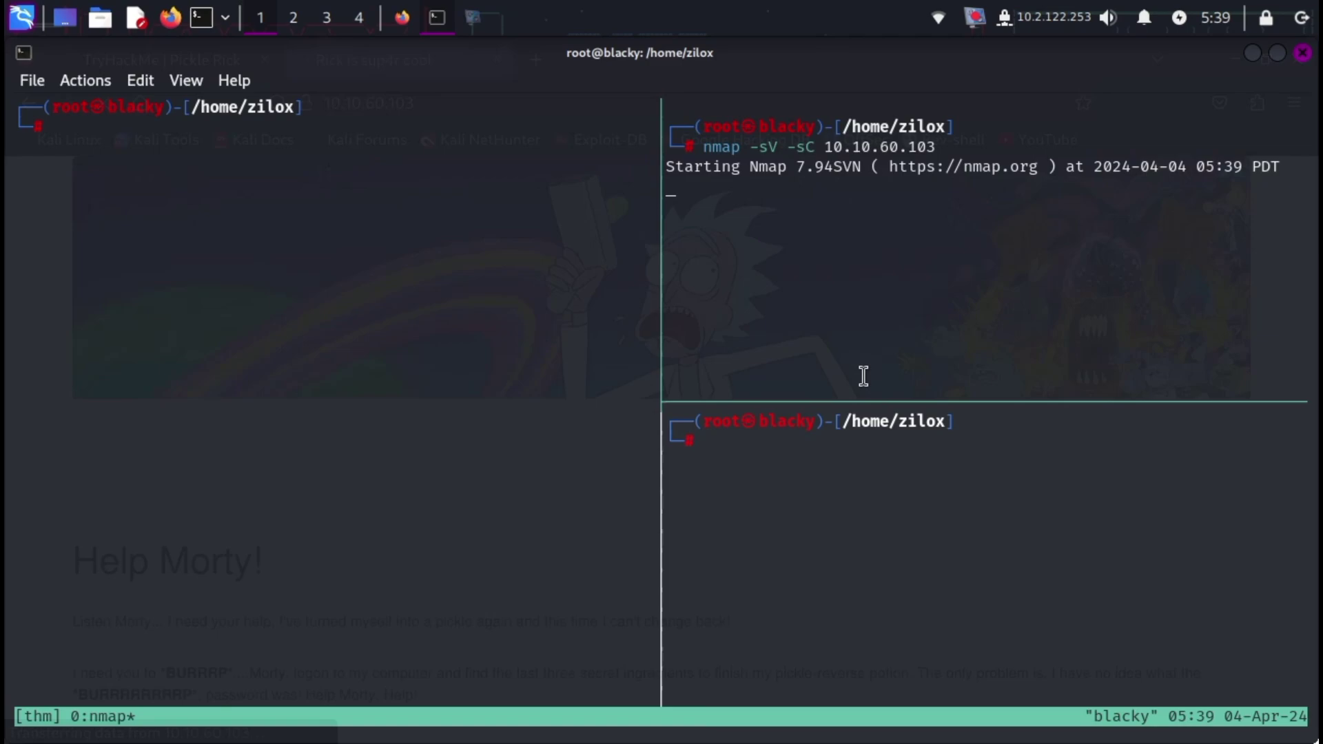
Step: Return to the target website in Firefox and read the Help Morty! message on its home page
left_click(1251, 54)
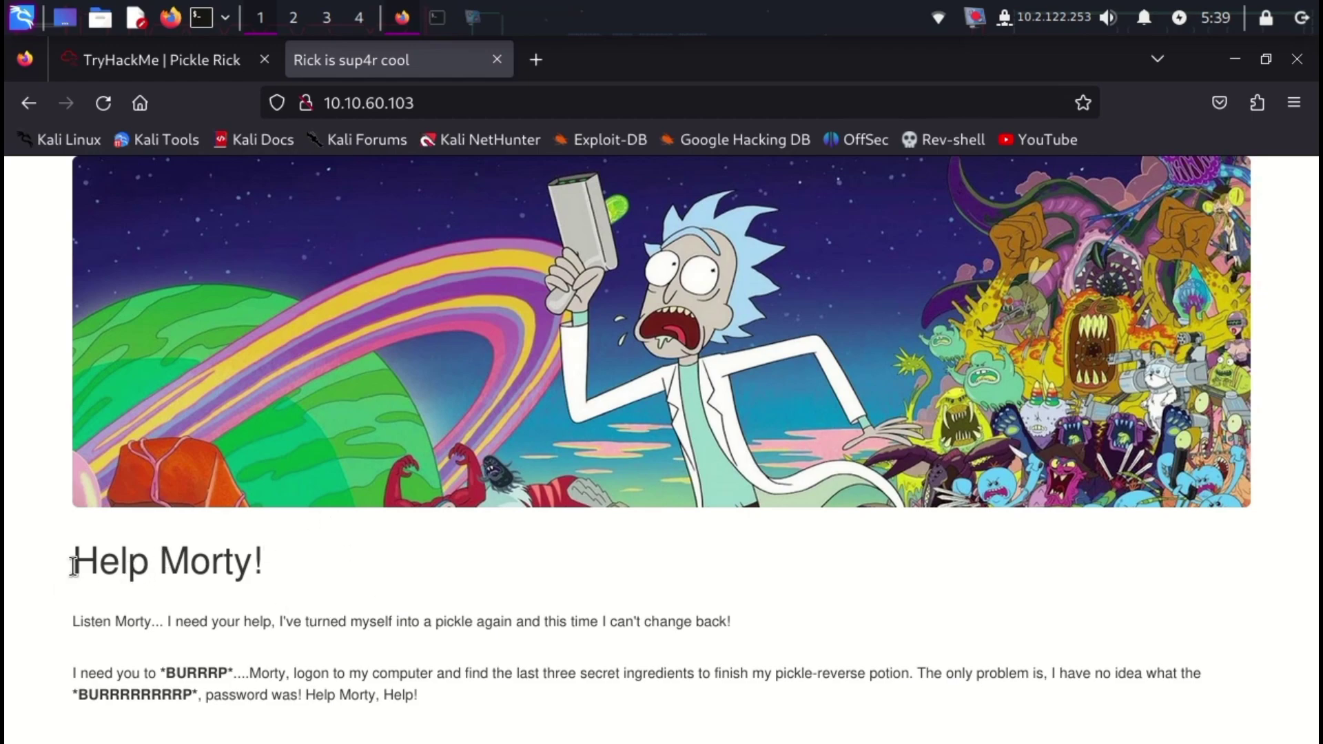
left_click_drag(104, 622, 166, 627)
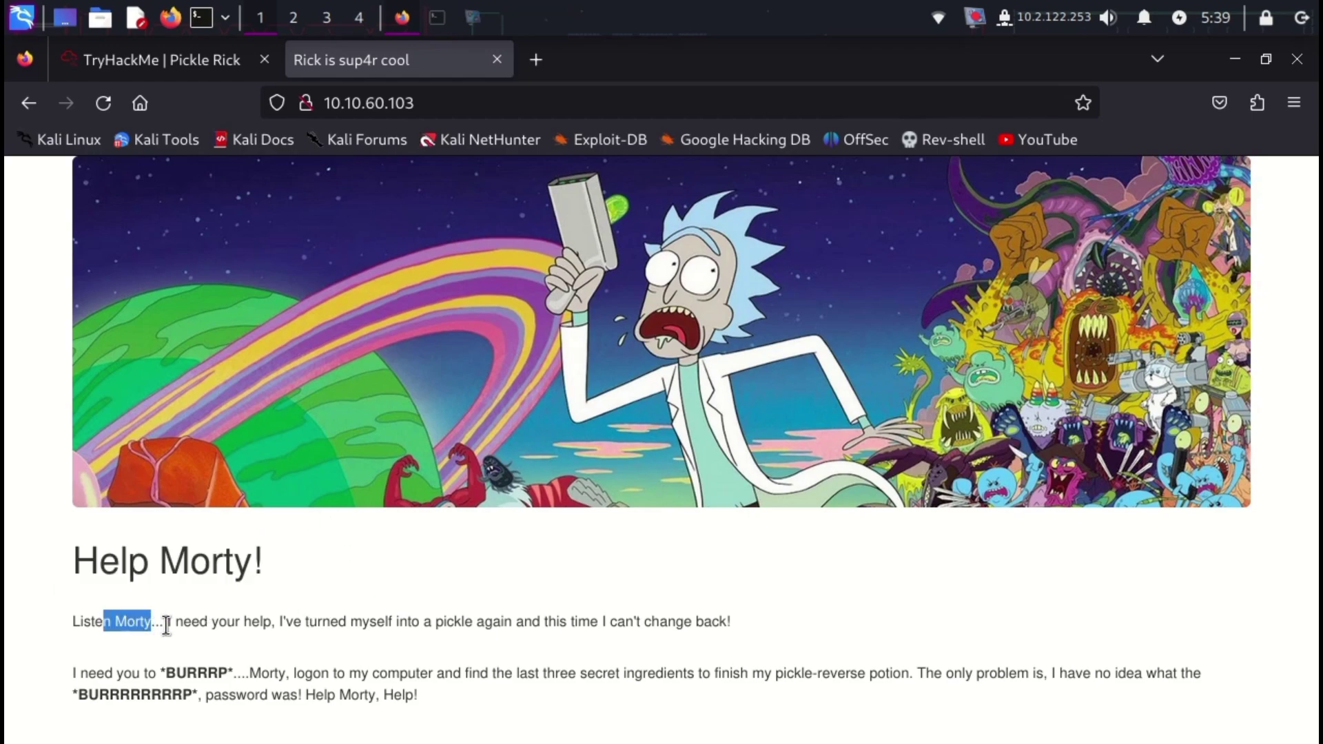
left_click(166, 626)
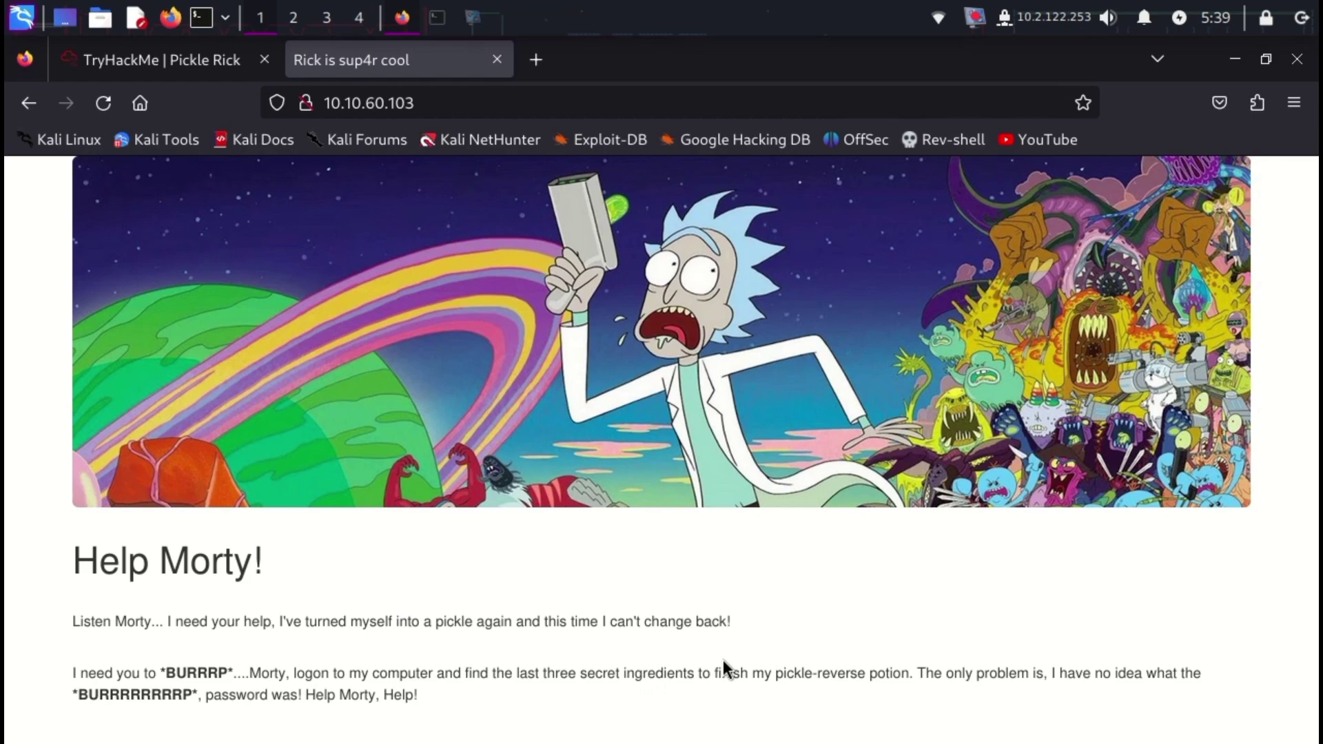
Step: Open the developer tools inspector on the target's home page and view the page's HTML source
right_click(762, 524)
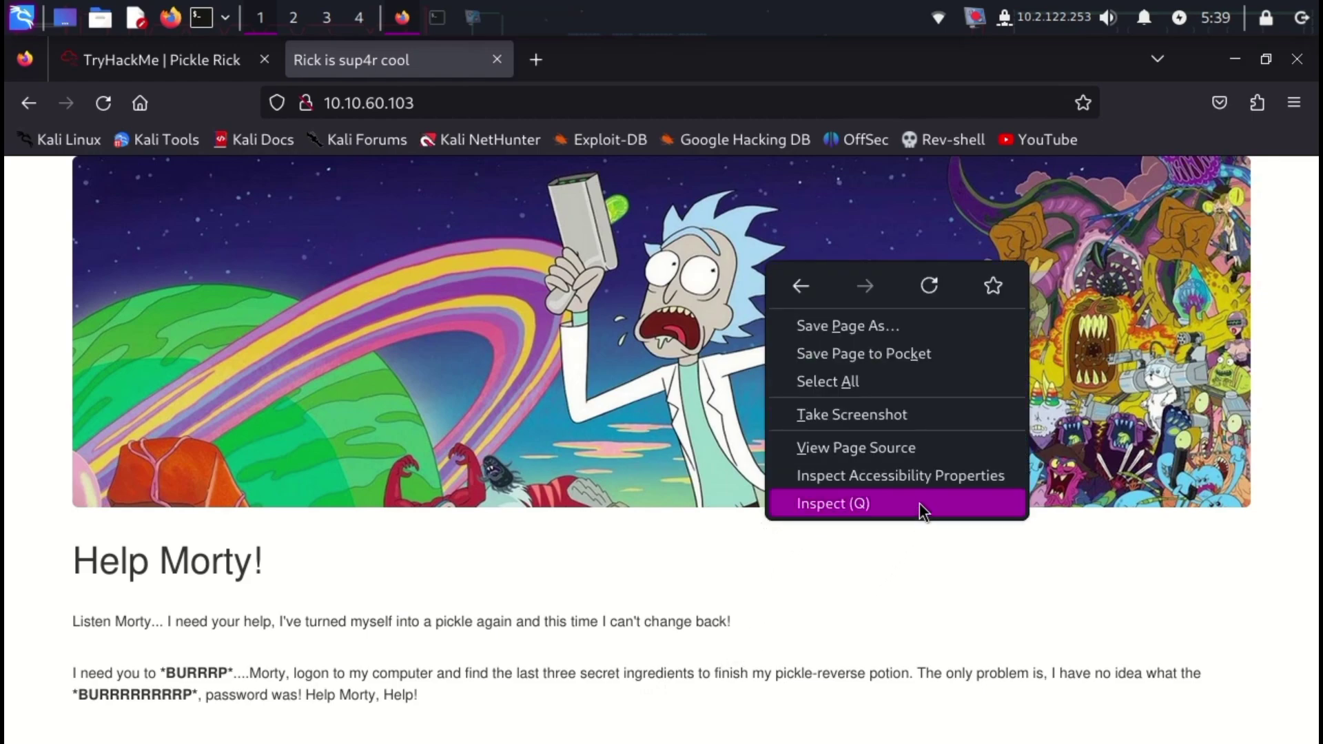
left_click(882, 500)
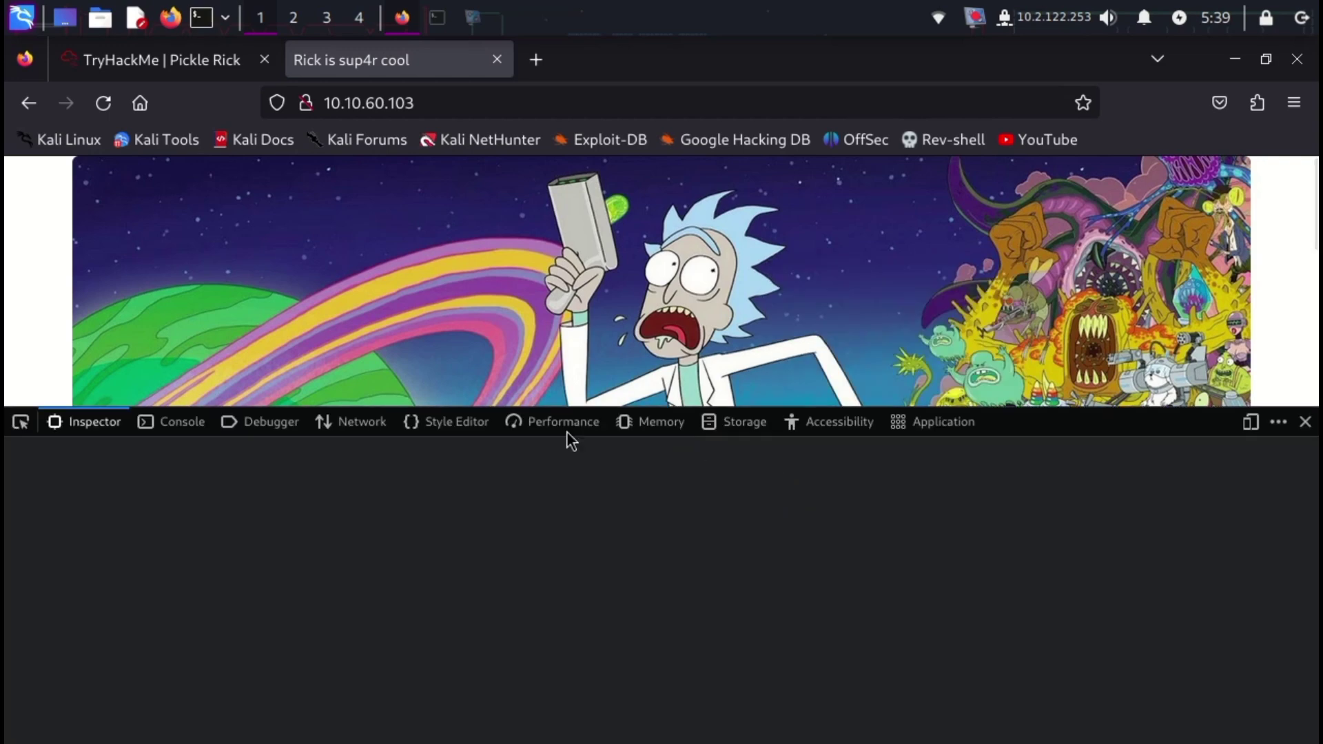
right_click(603, 232)
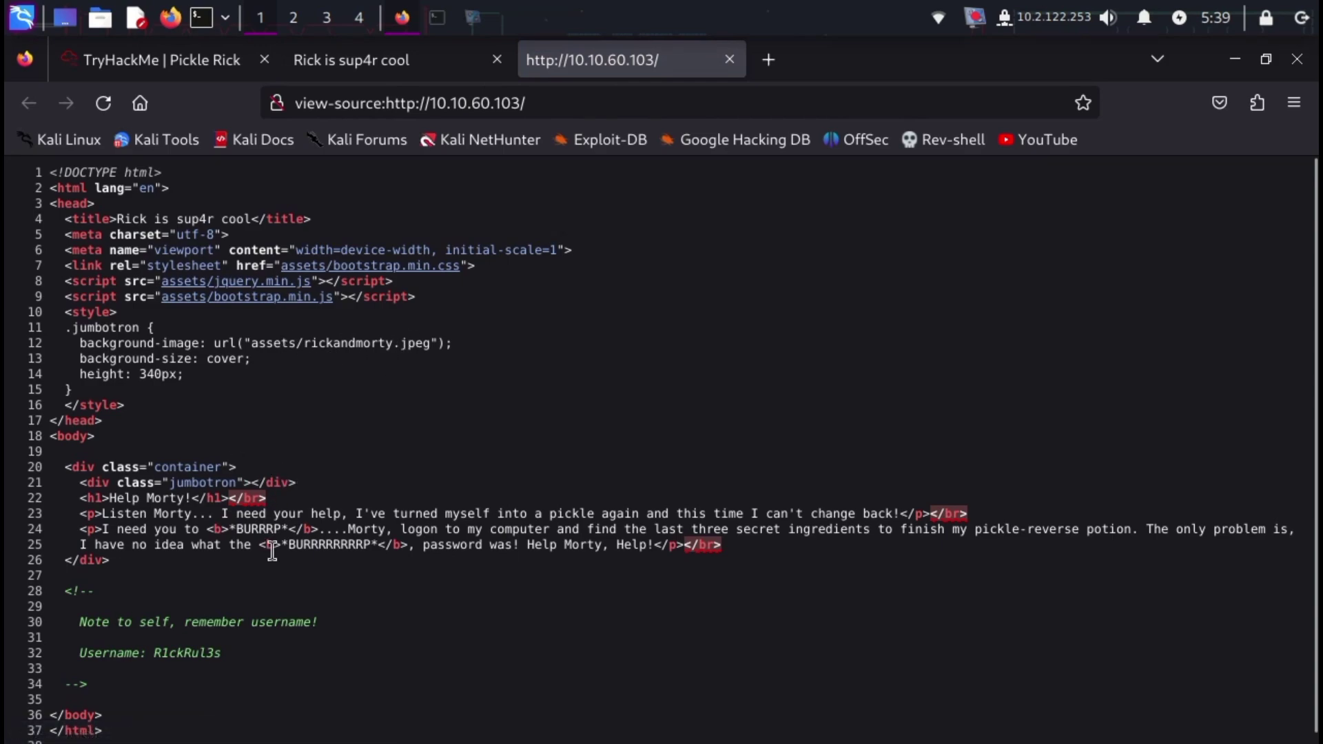
scroll(313, 592, "down", 1)
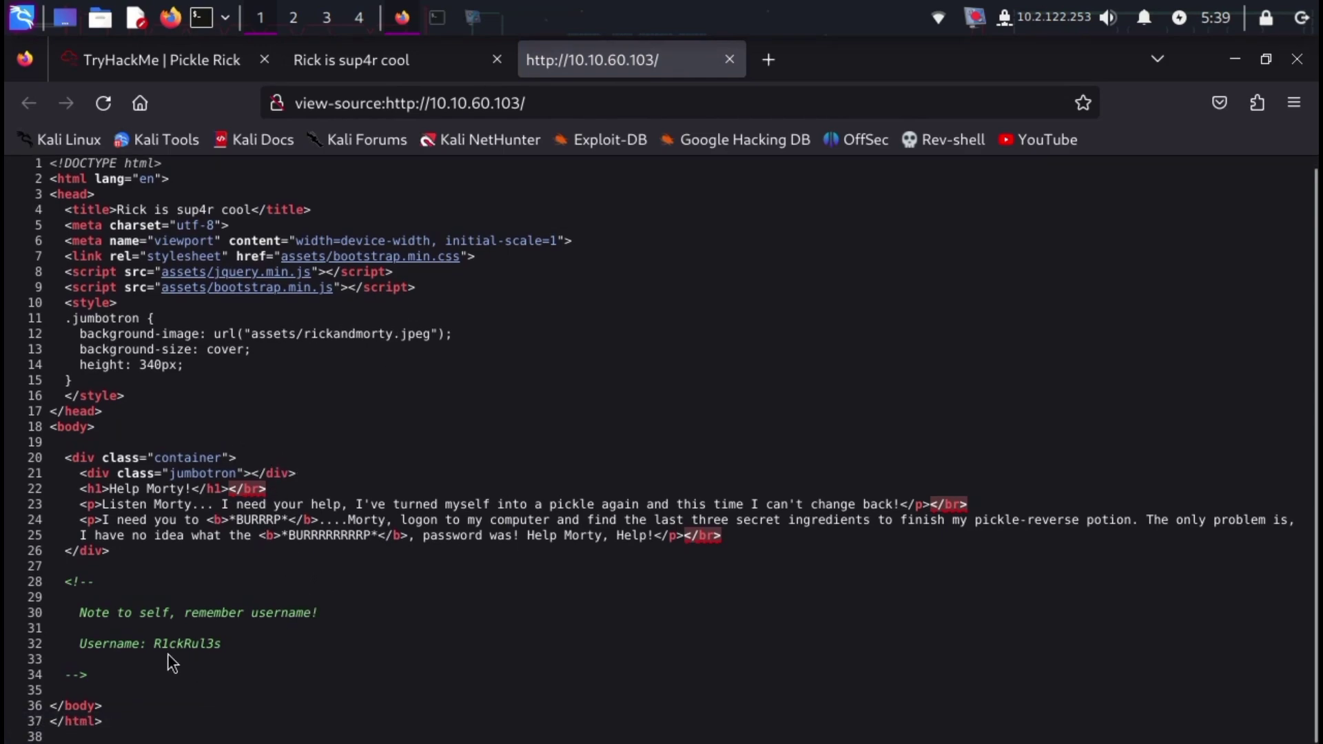
Step: Copy the username from the note-to-self comment near the end of the page source
left_click_drag(152, 643, 221, 643)
right_click(221, 643)
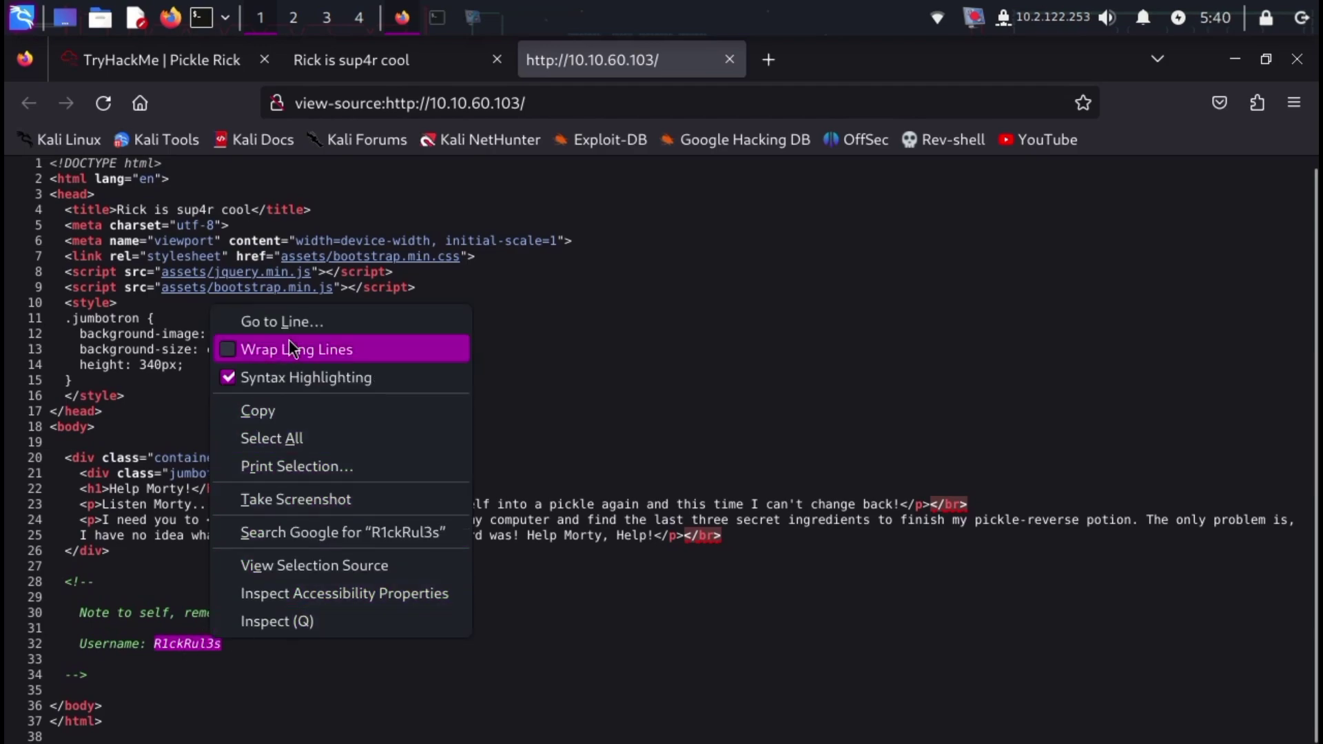
left_click(292, 412)
left_click(448, 630)
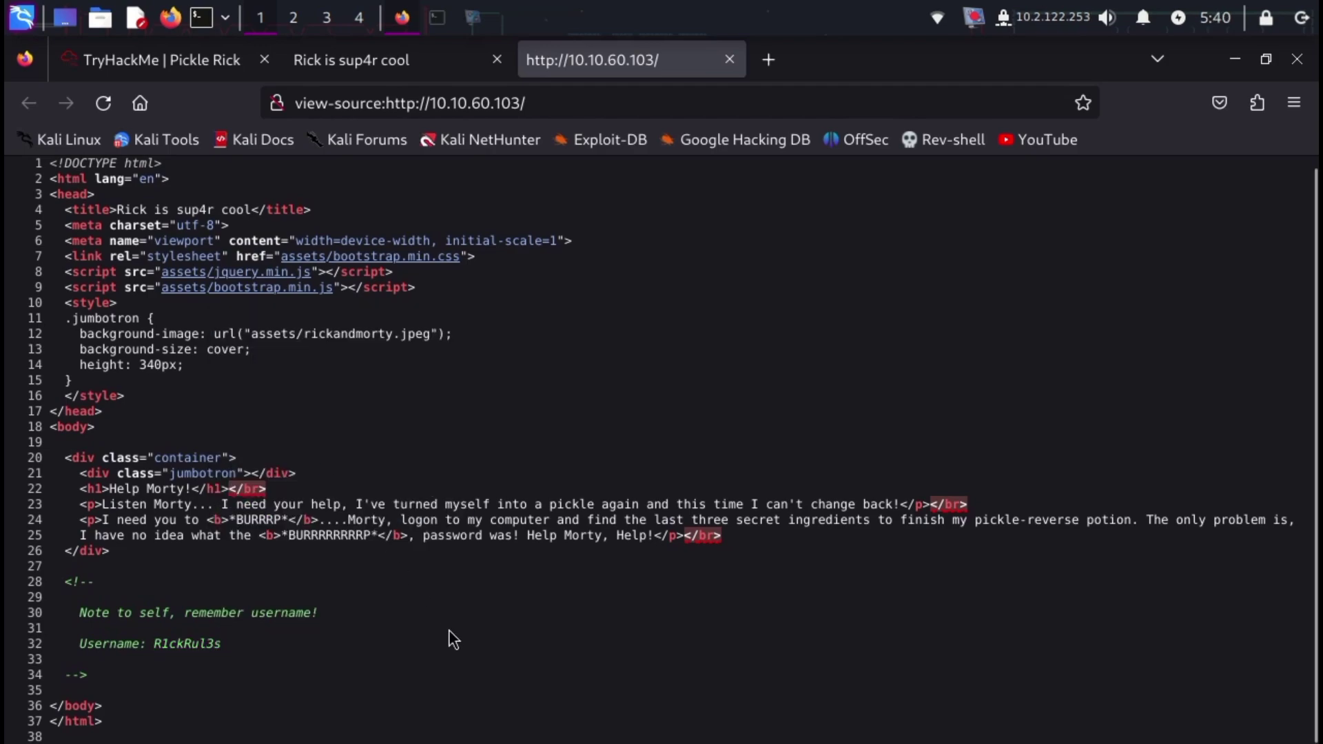
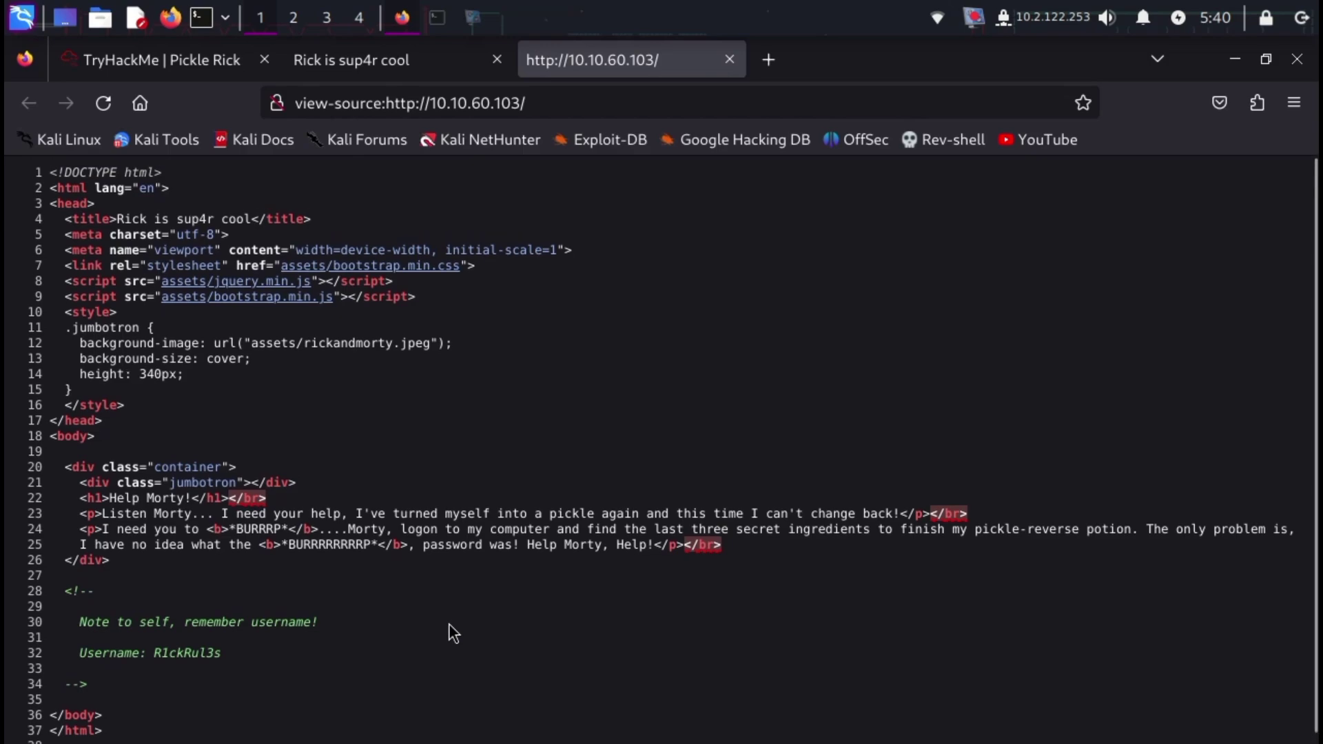
Step: Review the rest of the page source, and expand the head element in the home page's inspector
scroll(450, 625, "down", 1)
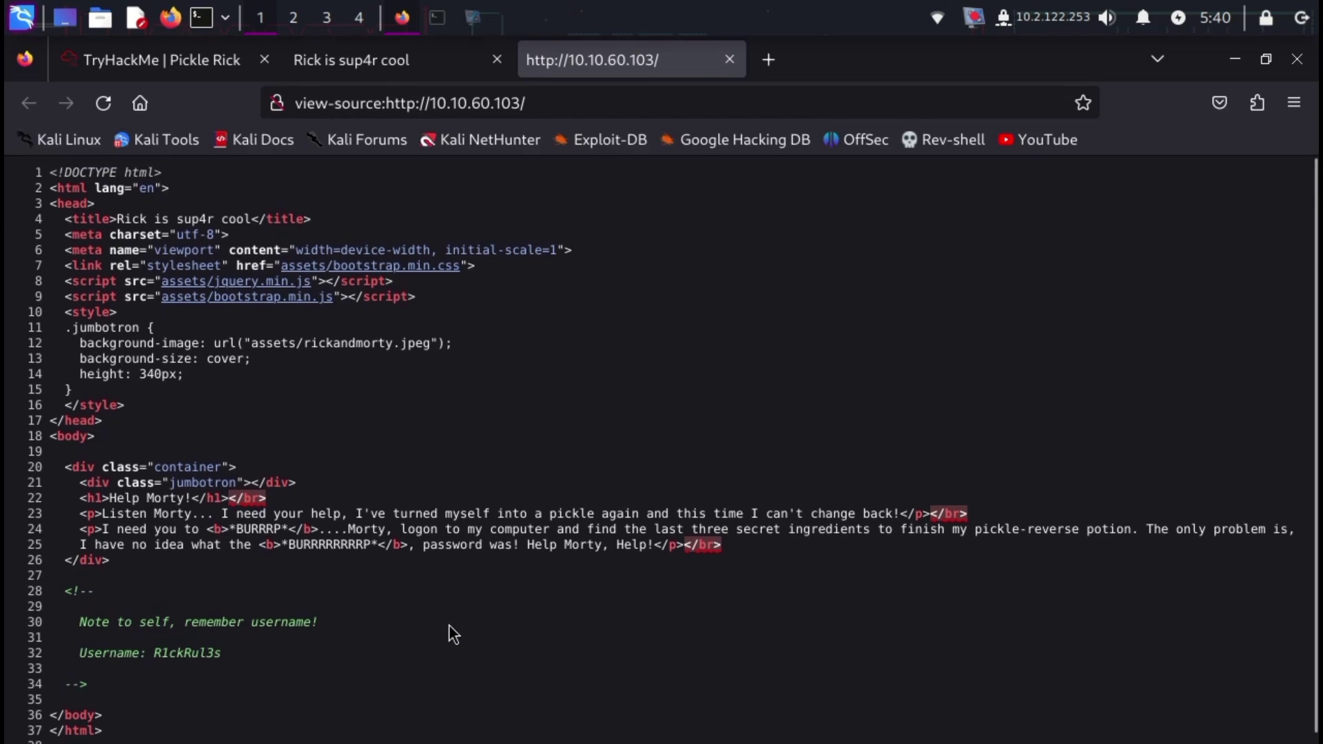
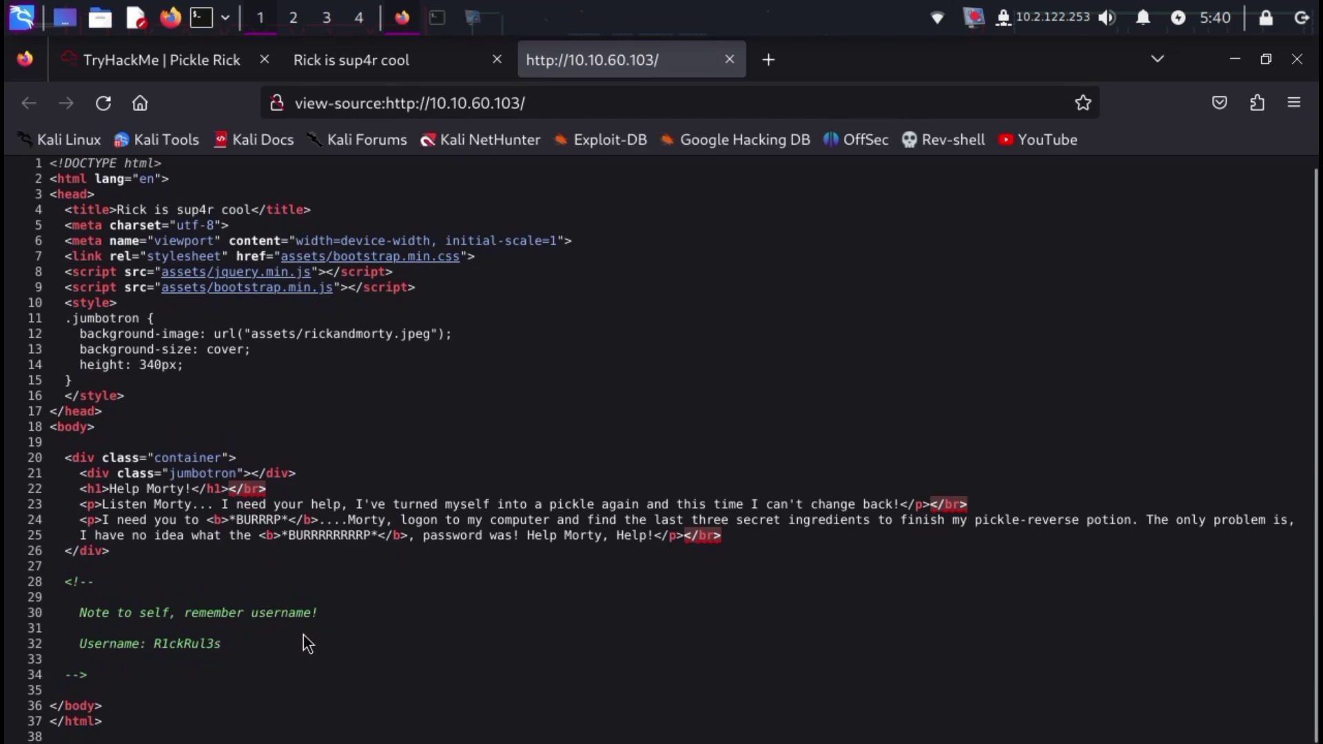
scroll(310, 627, "up", 1)
left_click(463, 59)
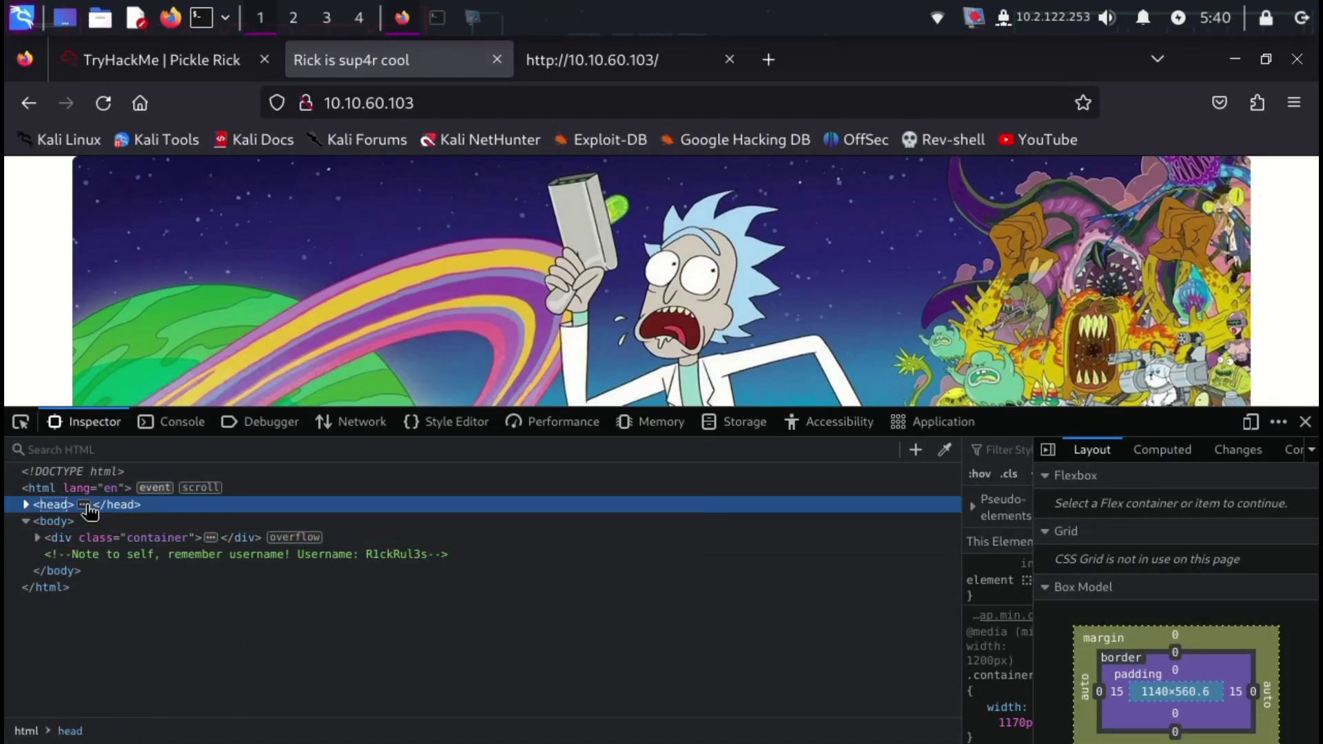
left_click(87, 506)
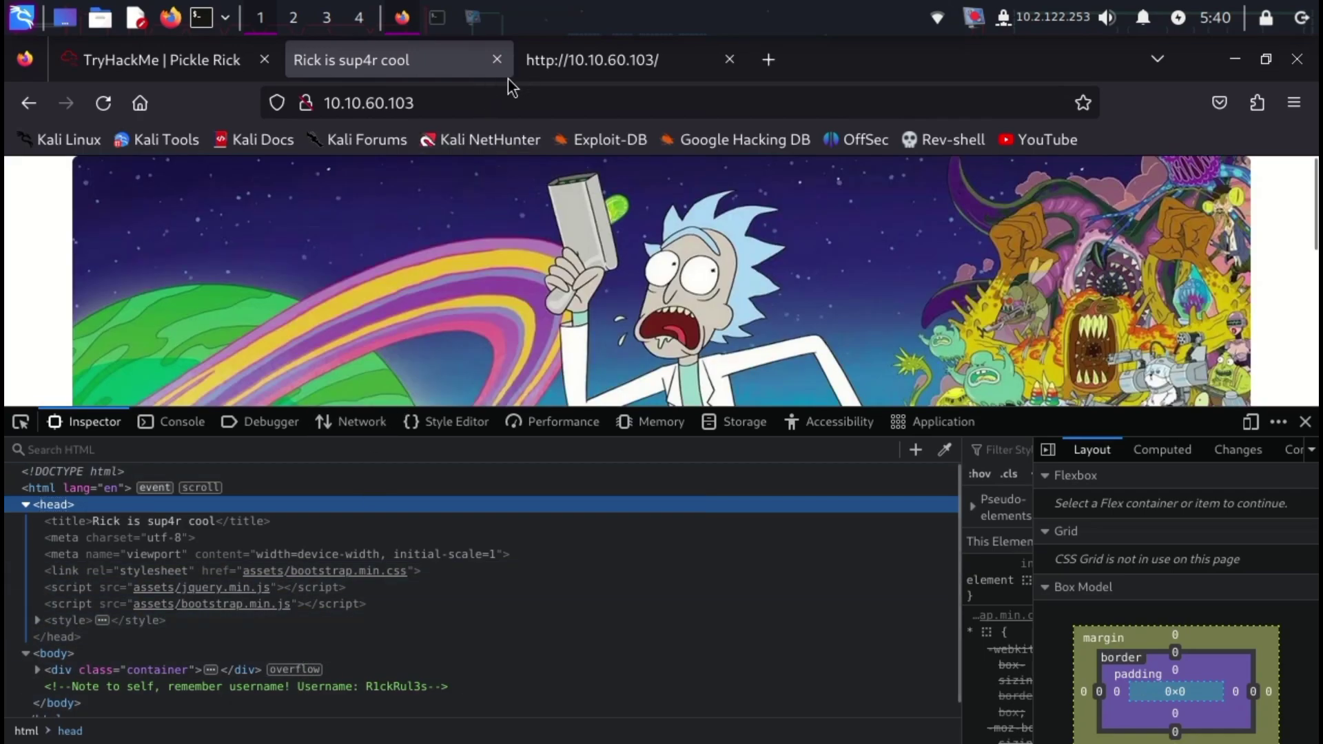
left_click(434, 21)
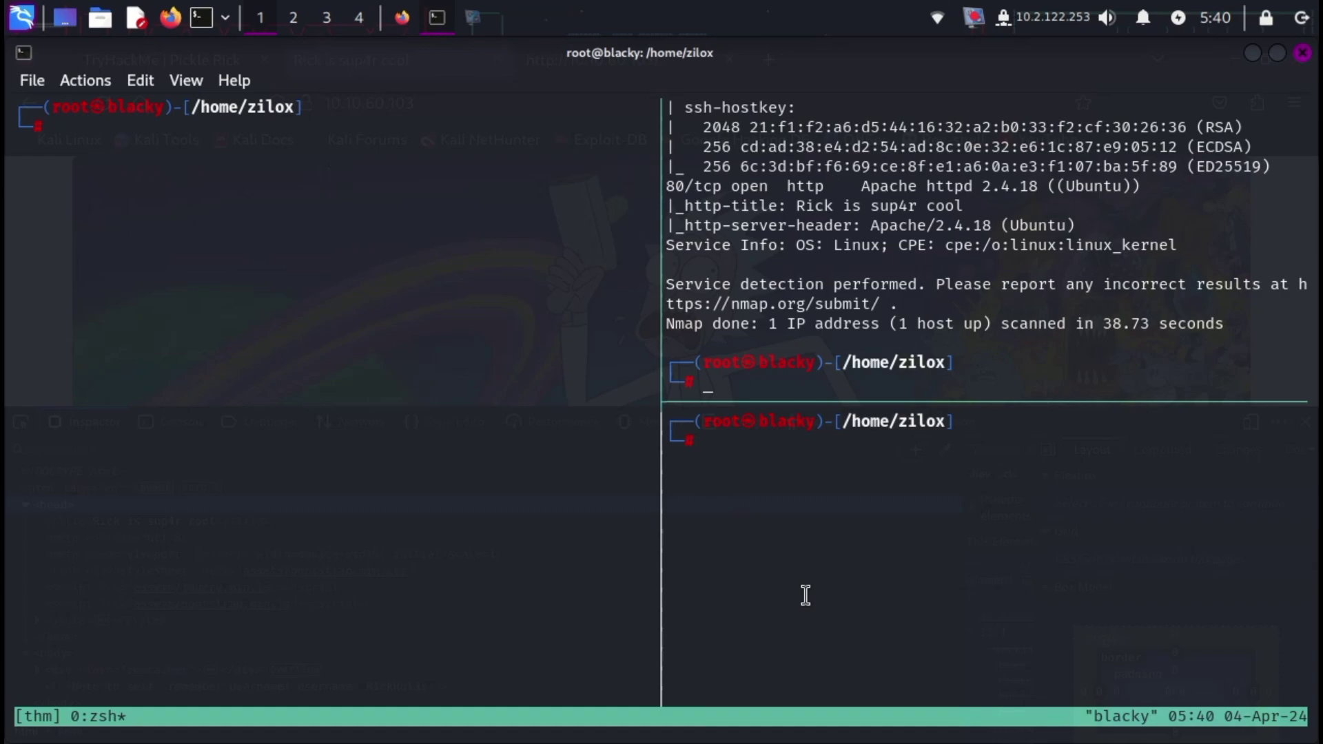
key("ctrl+b")
key("Left")
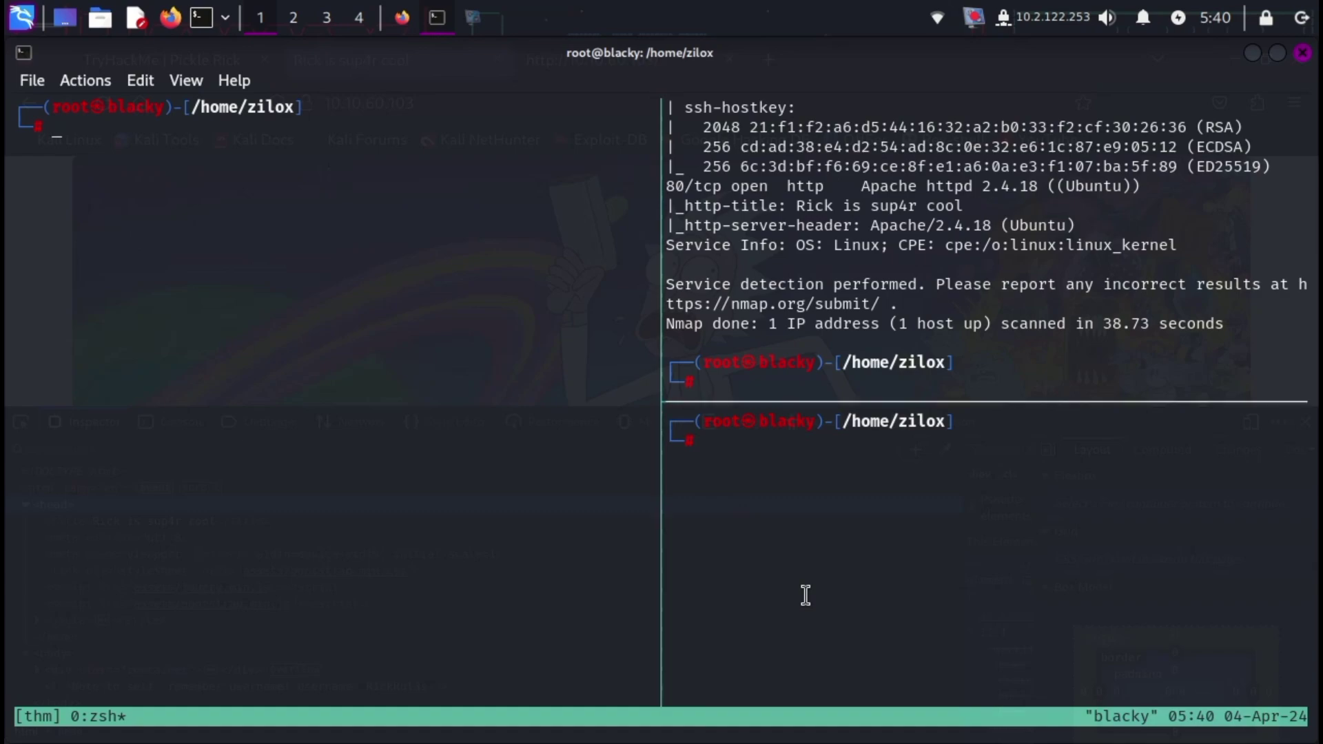
type("gobuster dir -u https://order.mastercakes.com/ -w /usr/share/wordlists/dirbuster/directory-list-2.3-medium.txt")
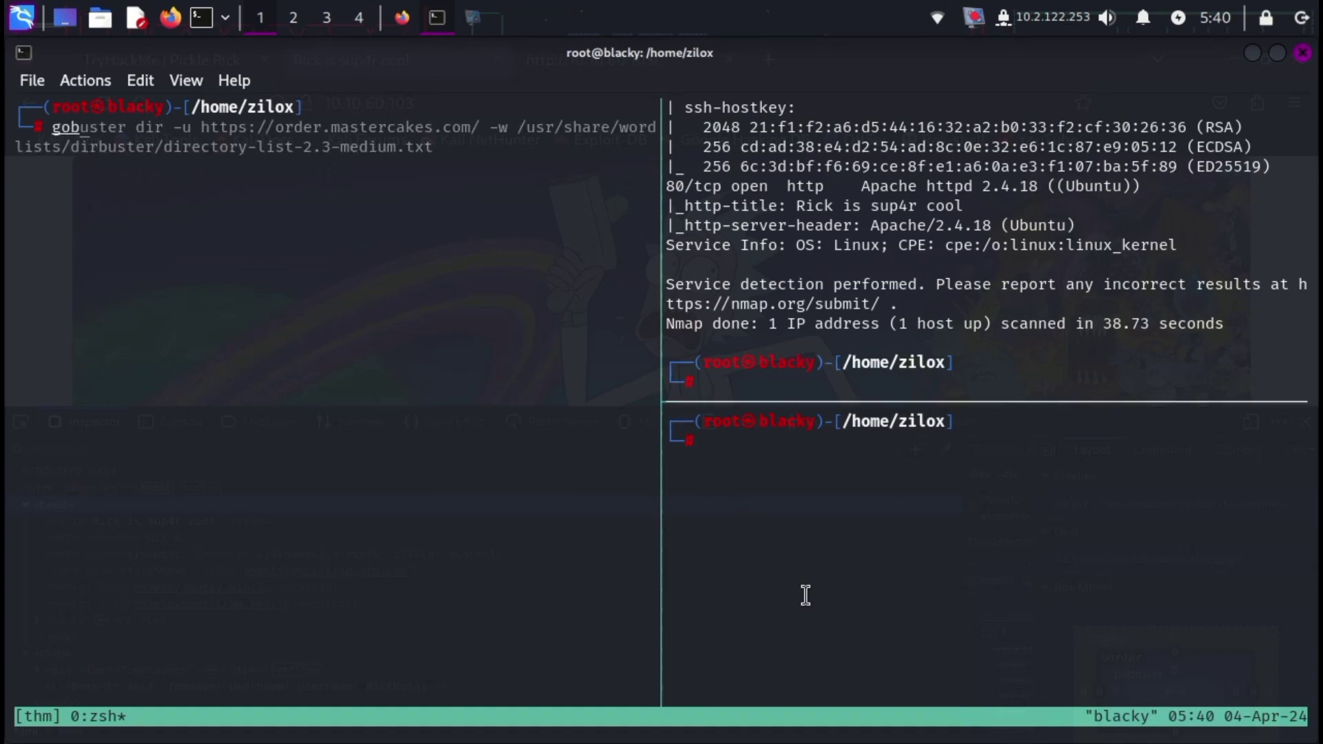
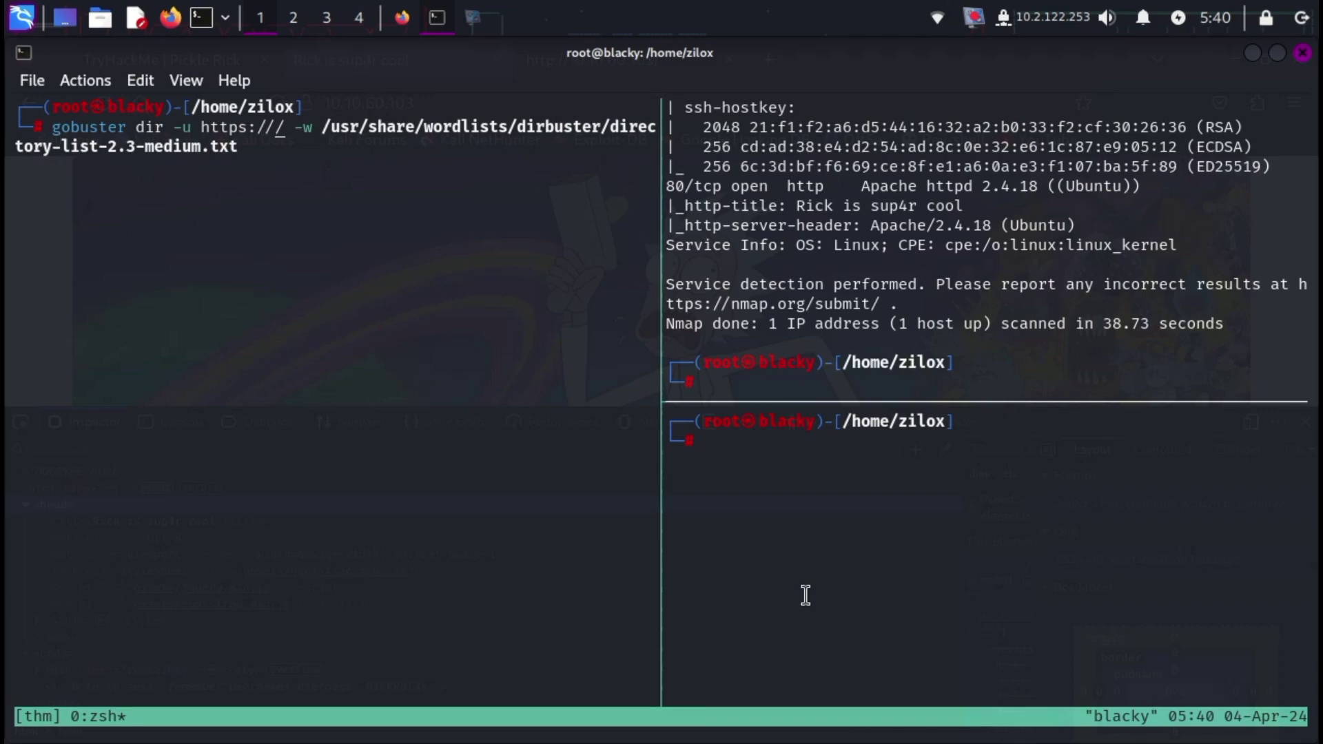
type("10.10.1")
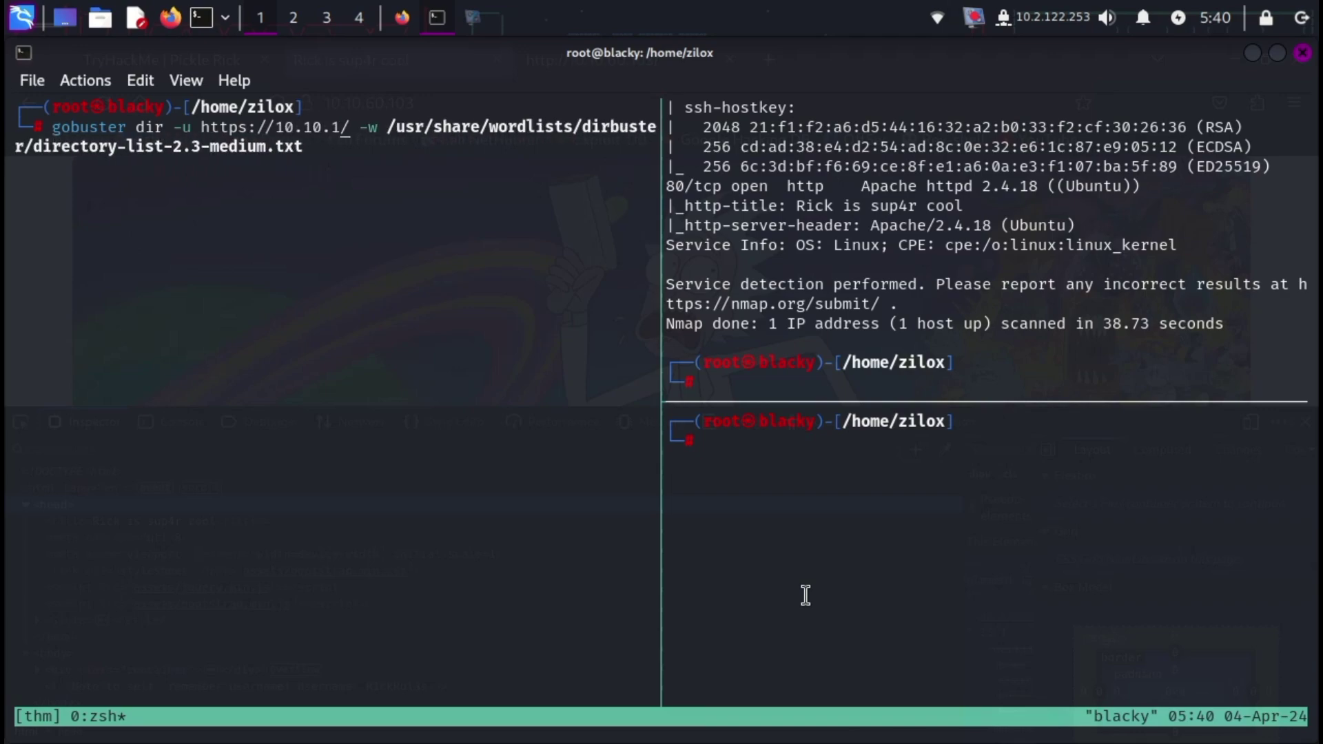
type("6")
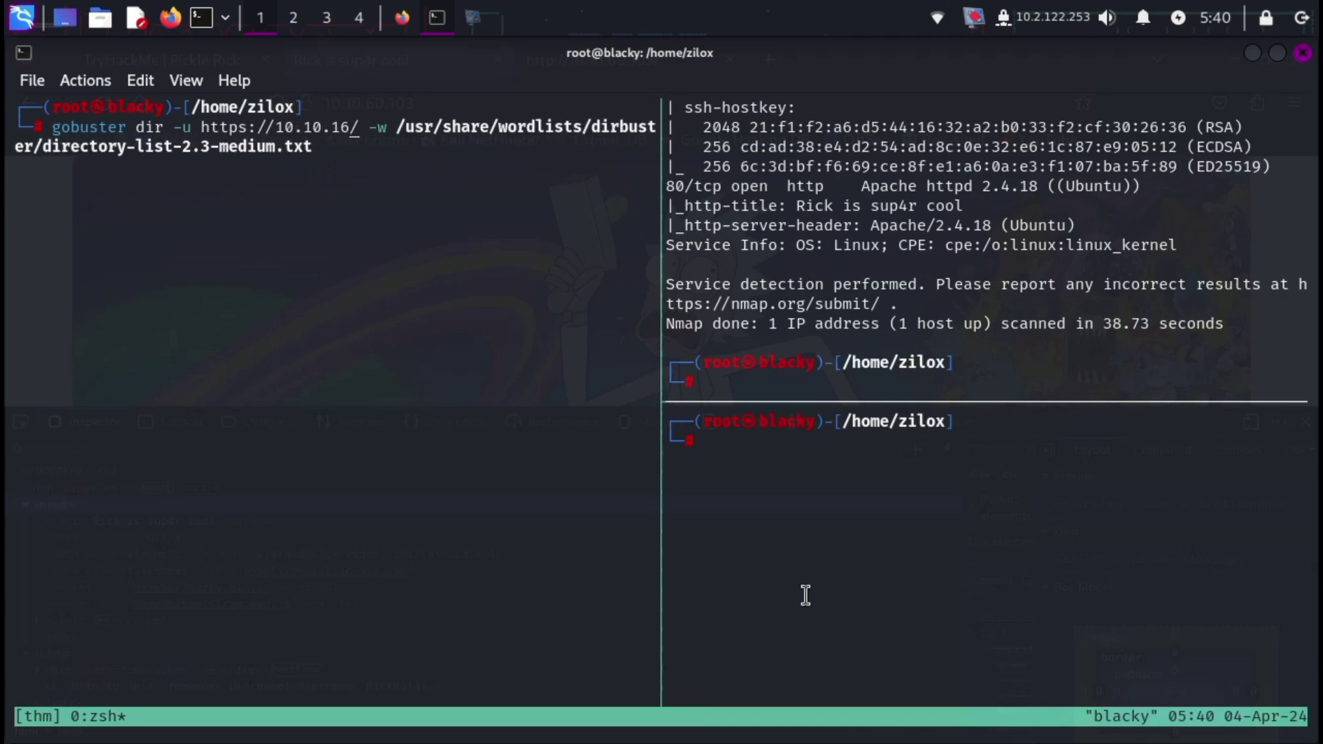
key("BackSpace")
key("BackSpace")
type("60.103")
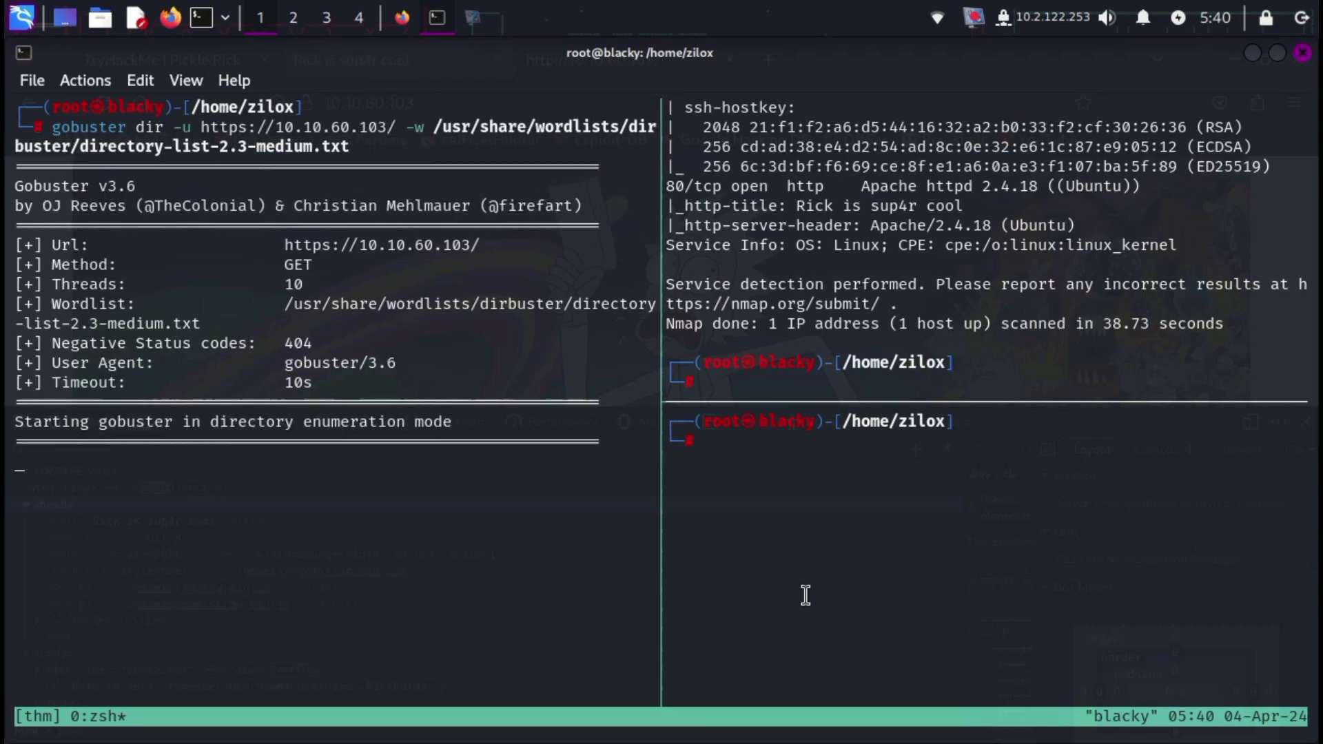
key("ctrl+b")
key("Right")
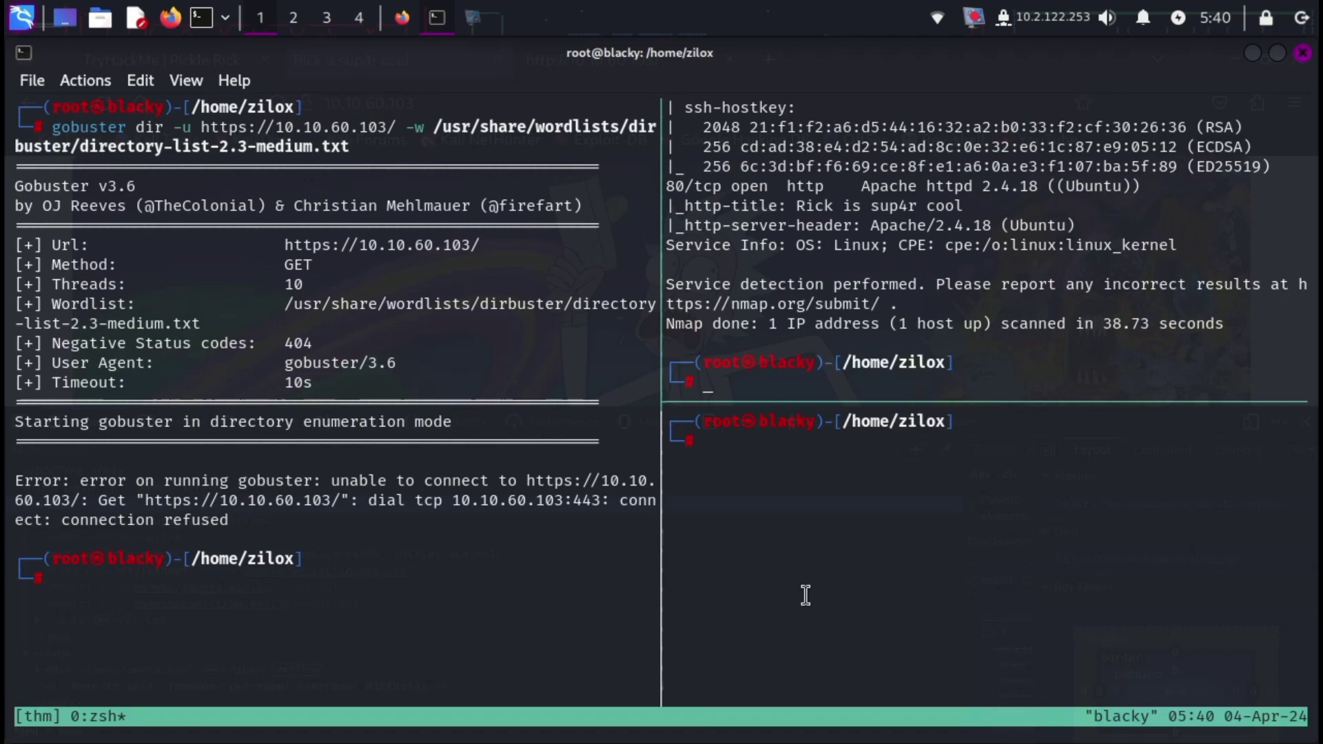
key("ctrl+b")
key("Left")
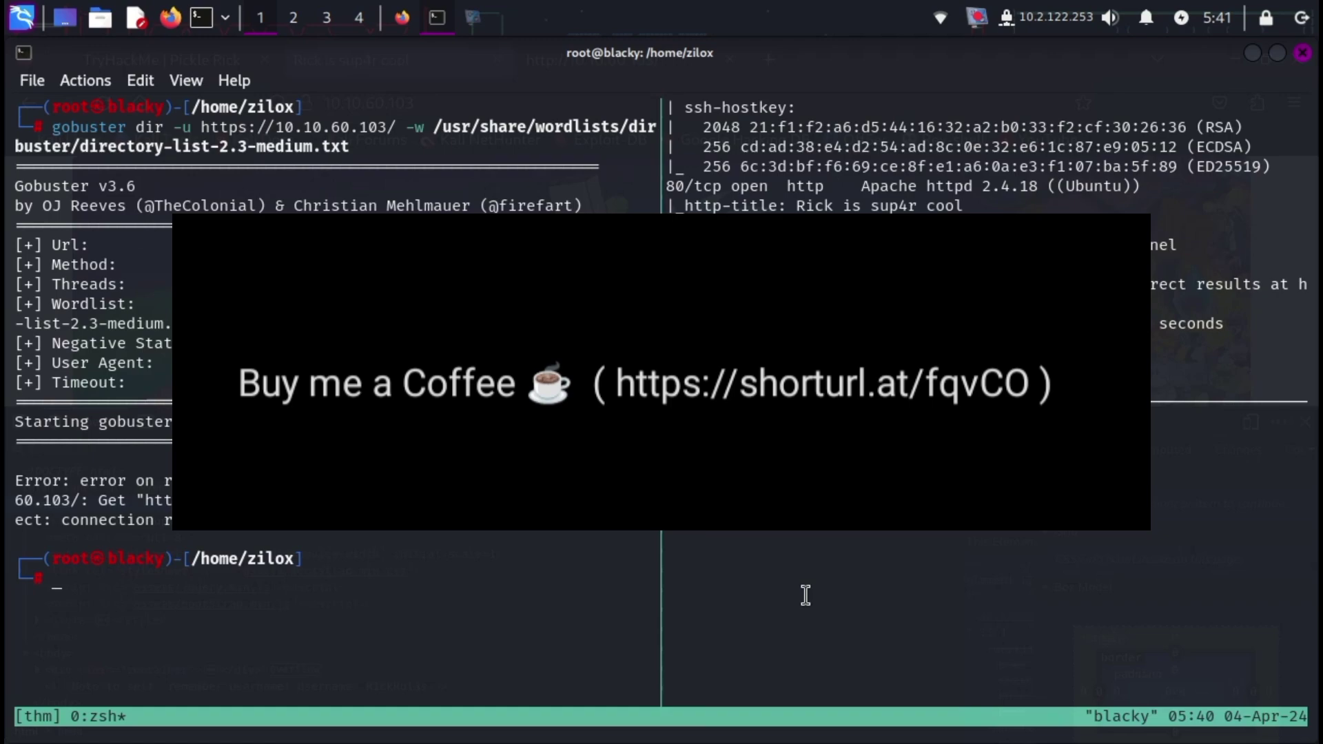
Step: Recall the previous gobuster command and move the text cursor back towards its target URL
key("Up")
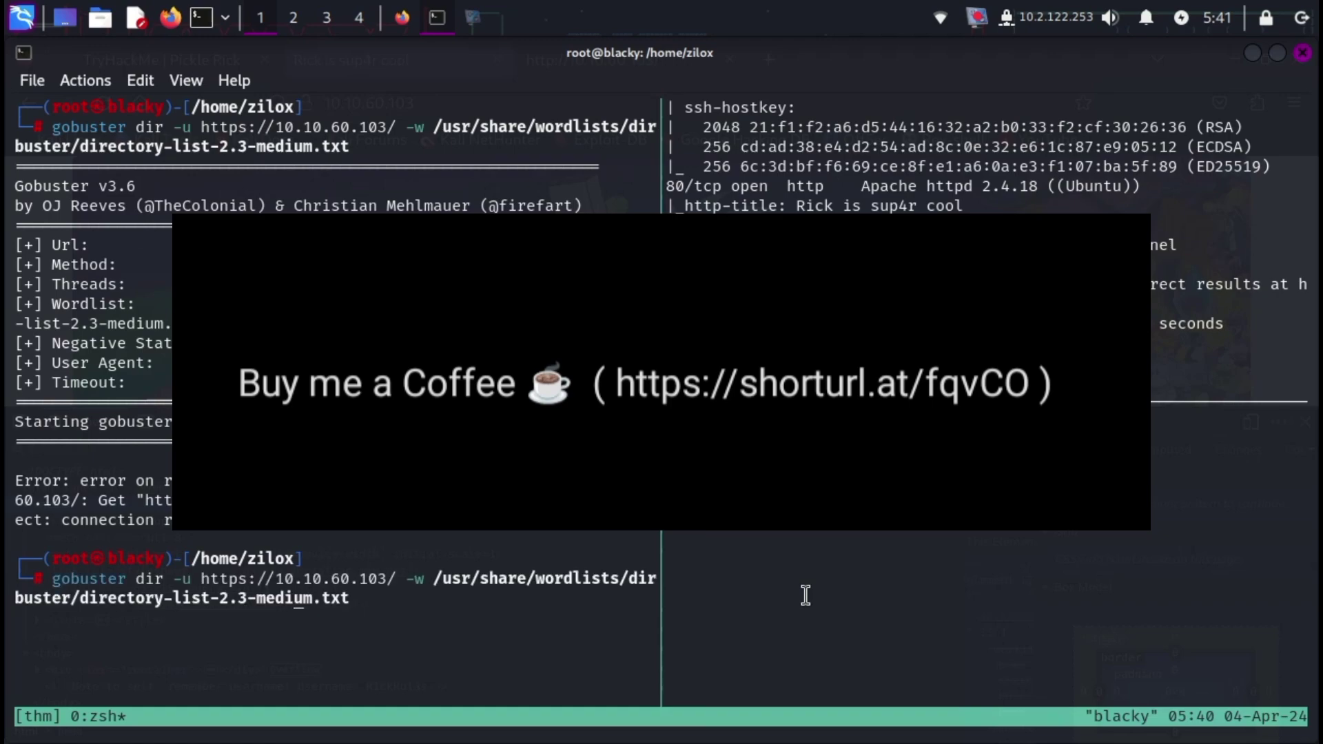
key("Left")
key("Left")
key("Left")
key("Left")
key("Left")
key("Left")
key("Left")
key("Left")
key("Left")
key("Left")
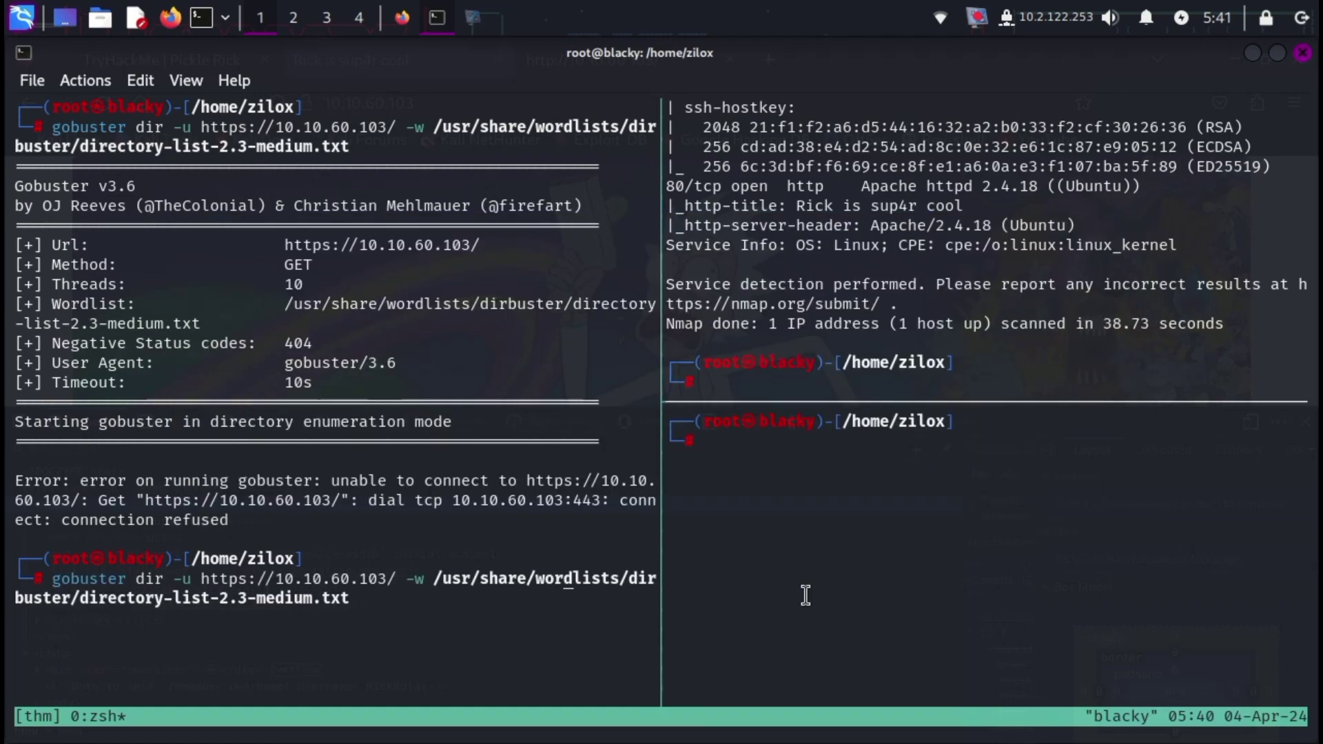